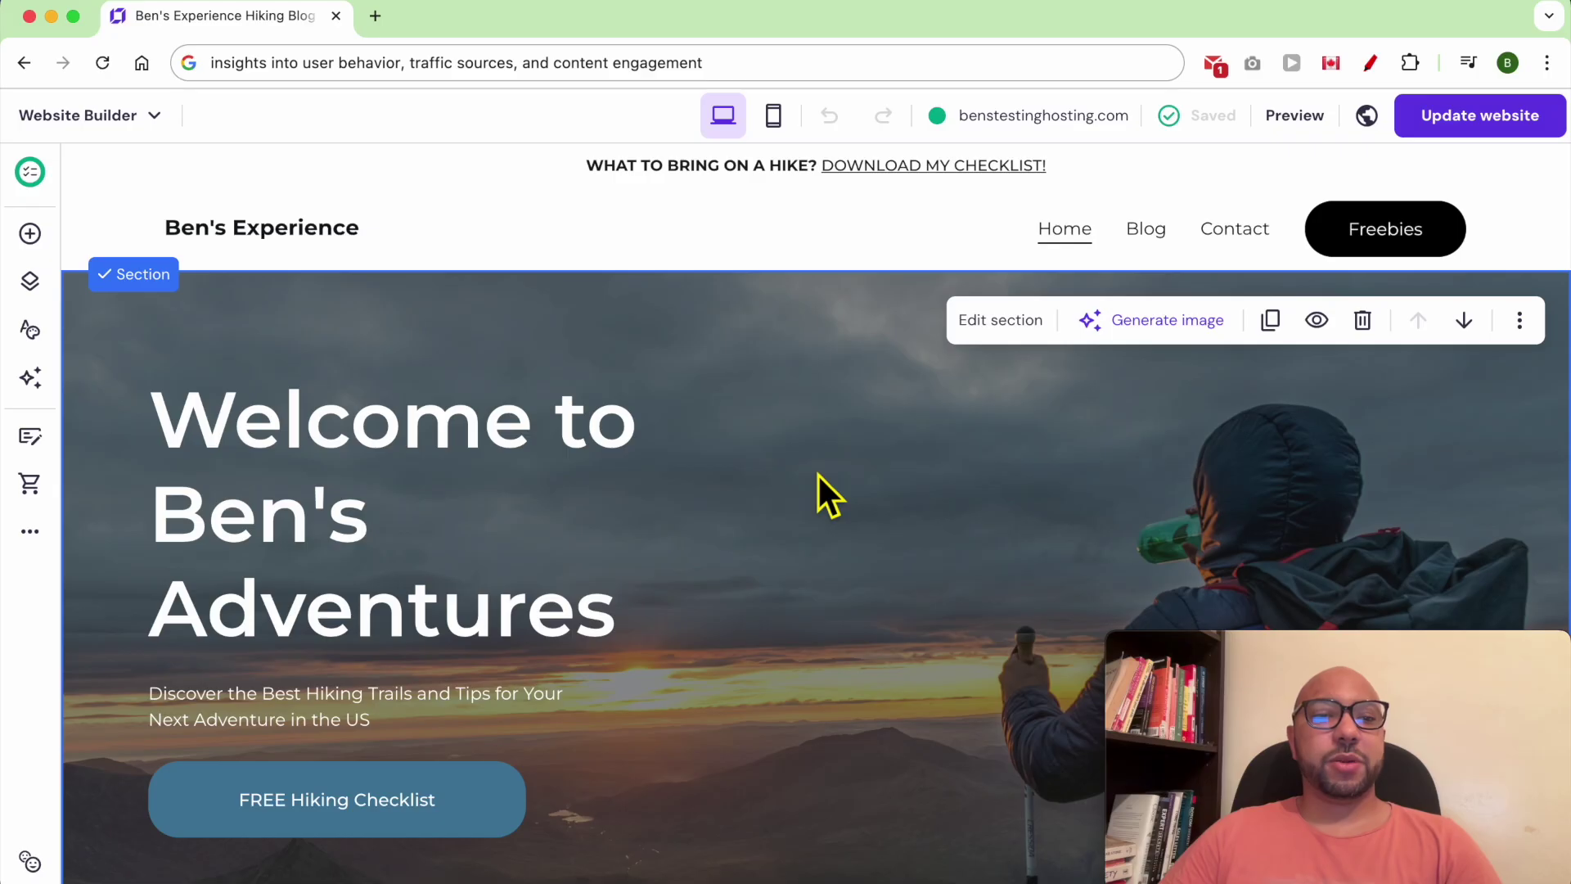
- Open Website settings > Integrations and expand the Google Analytics integration
{"action": "left_click", "coordinate": [28, 540]}
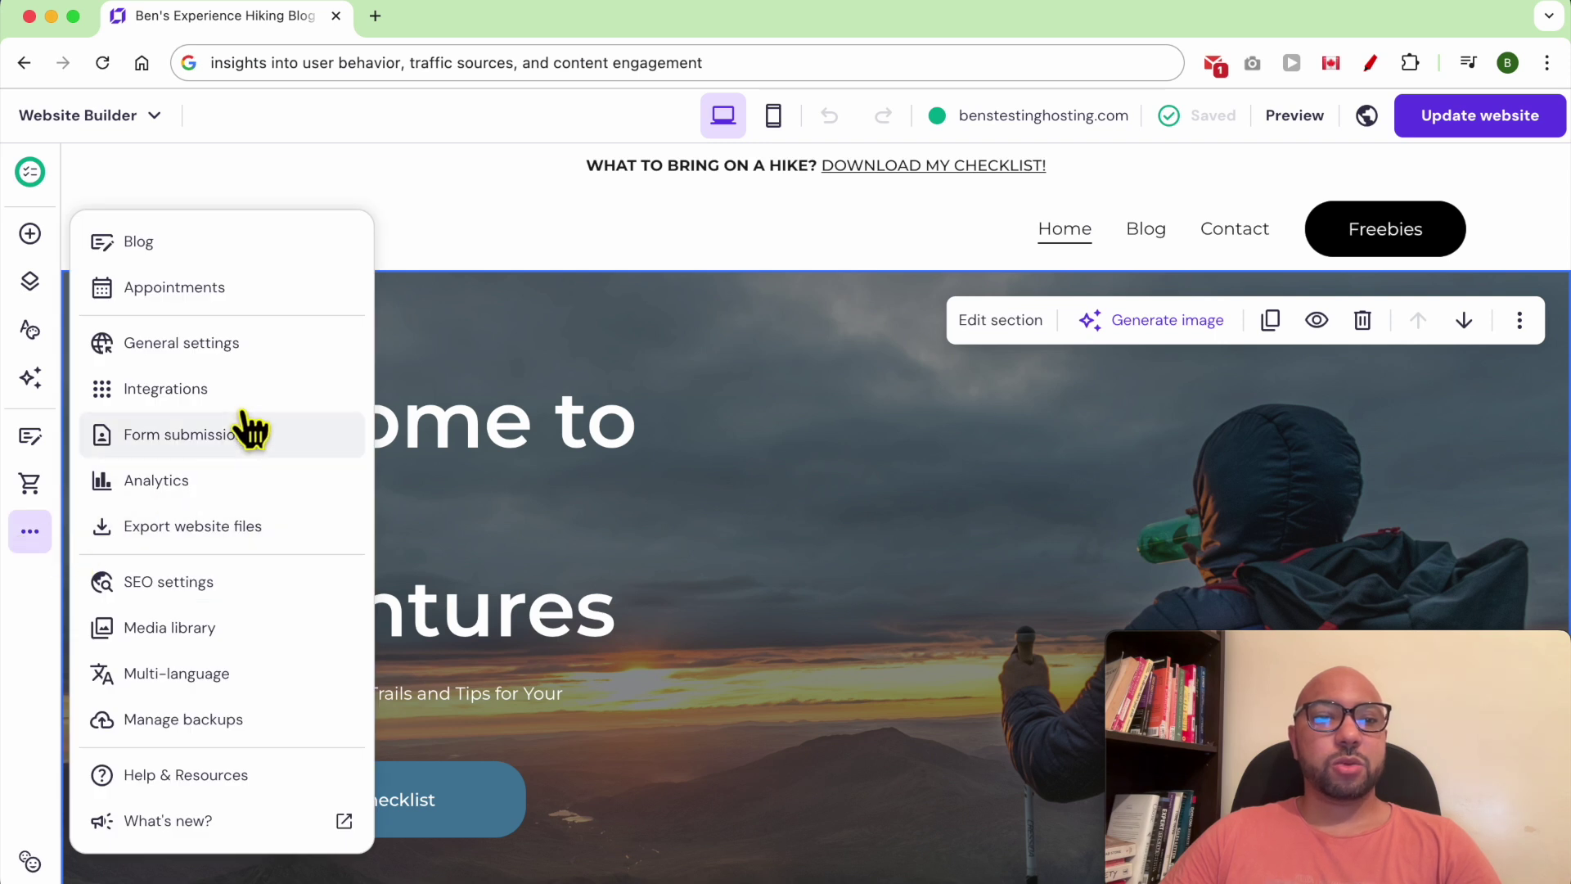
{"action": "left_click", "coordinate": [270, 407]}
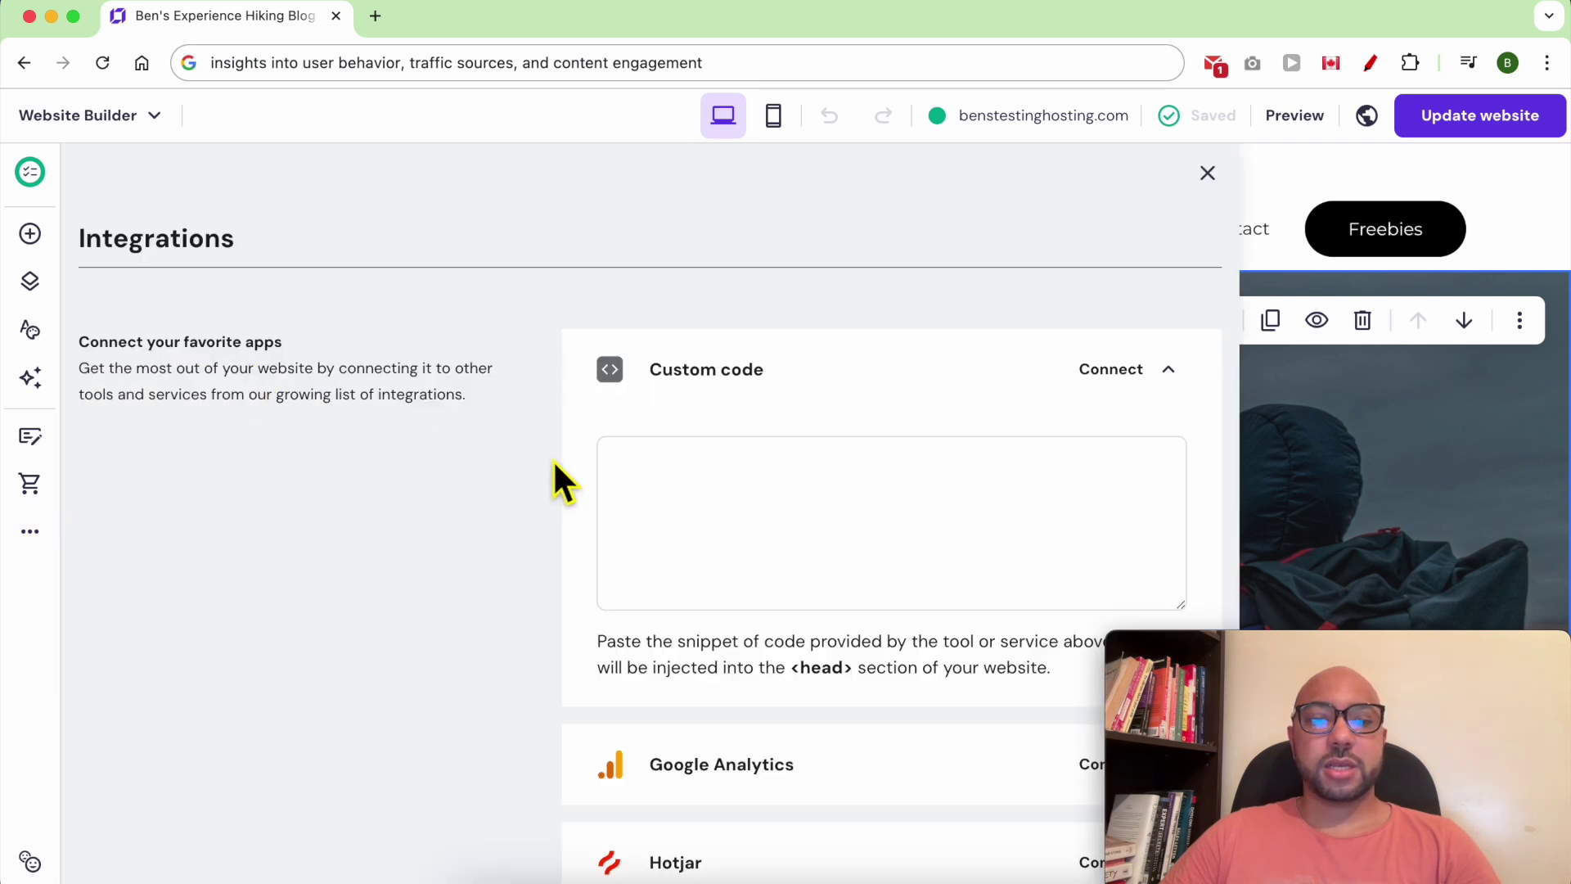
{"action": "scroll", "coordinate": [655, 475], "scroll_direction": "down", "scroll_amount": 5}
{"action": "left_click", "coordinate": [1155, 347]}
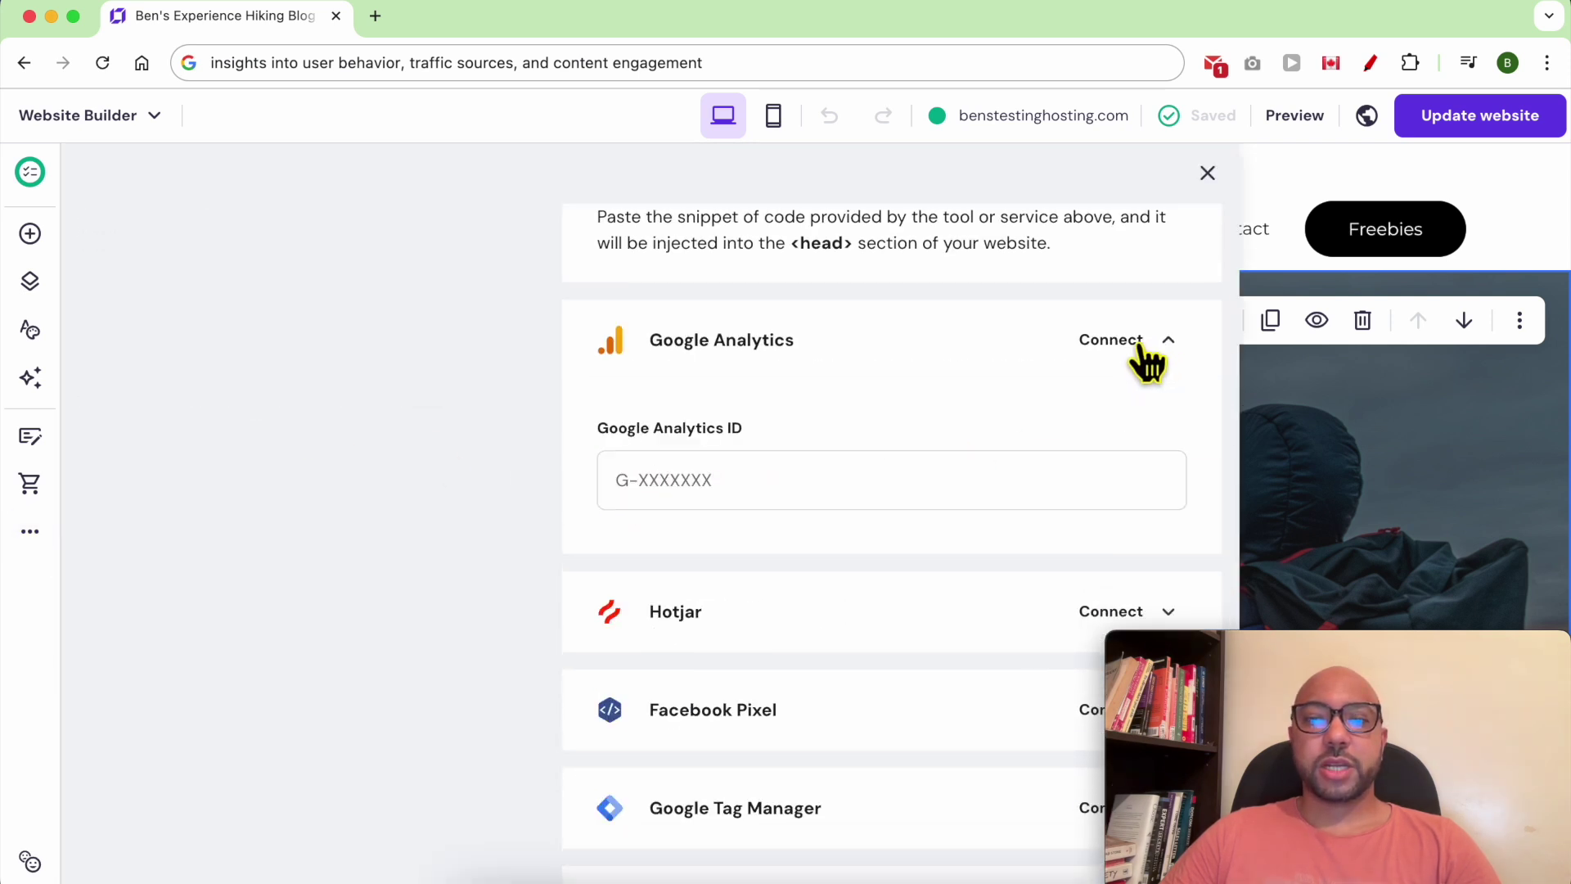
- Focus the empty Google Analytics ID field and bring up Google Analytics in a new tab
{"action": "left_click", "coordinate": [687, 493]}
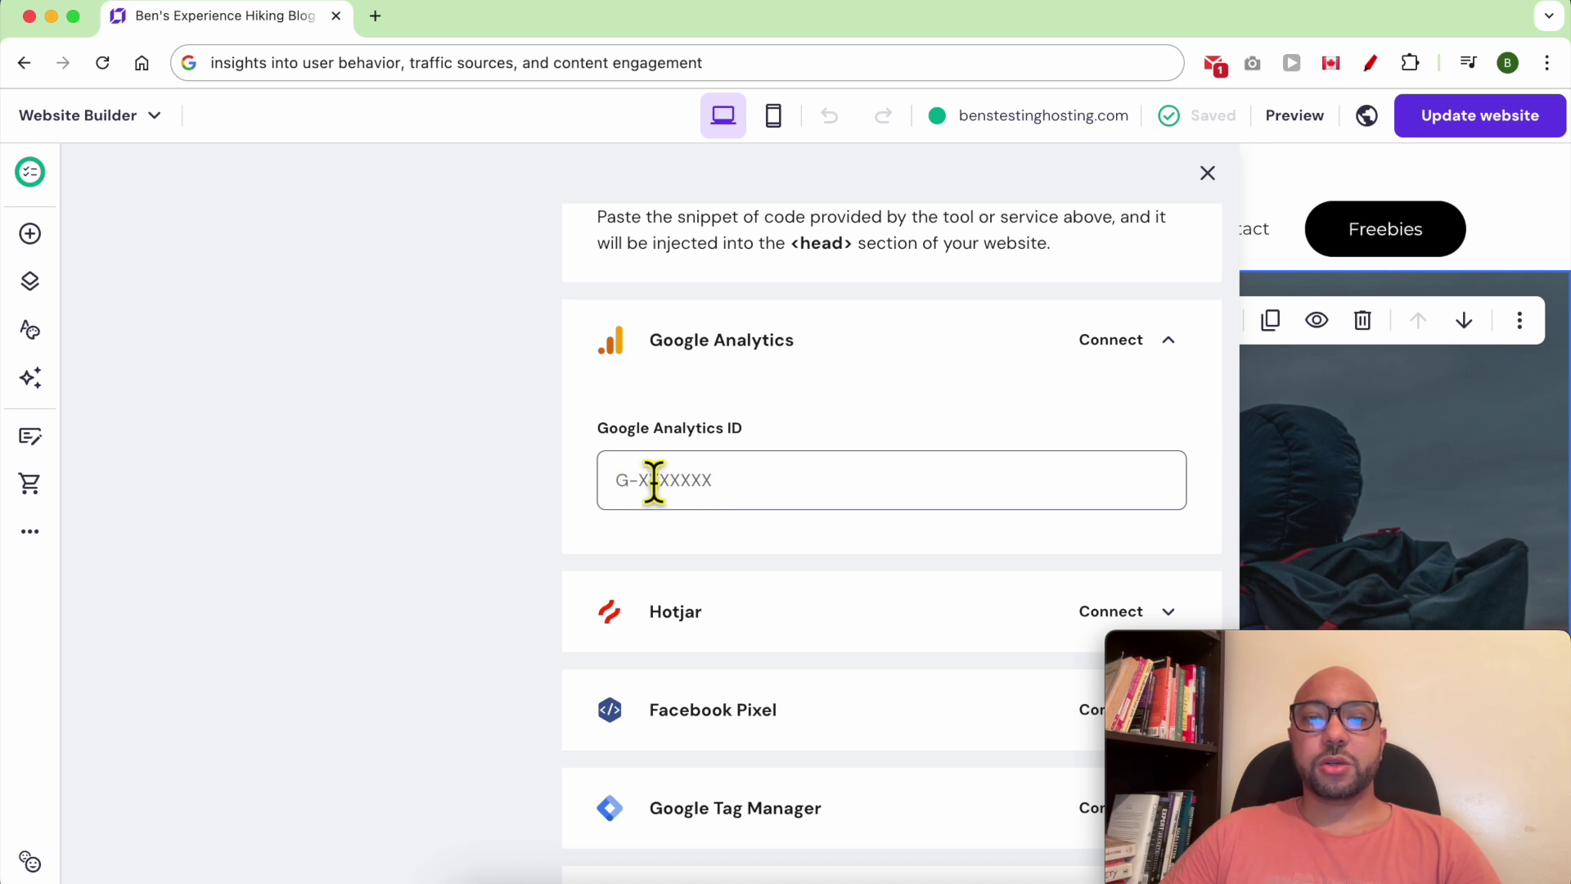
{"action": "left_click_drag", "start_coordinate": [771, 425], "coordinate": [614, 449]}
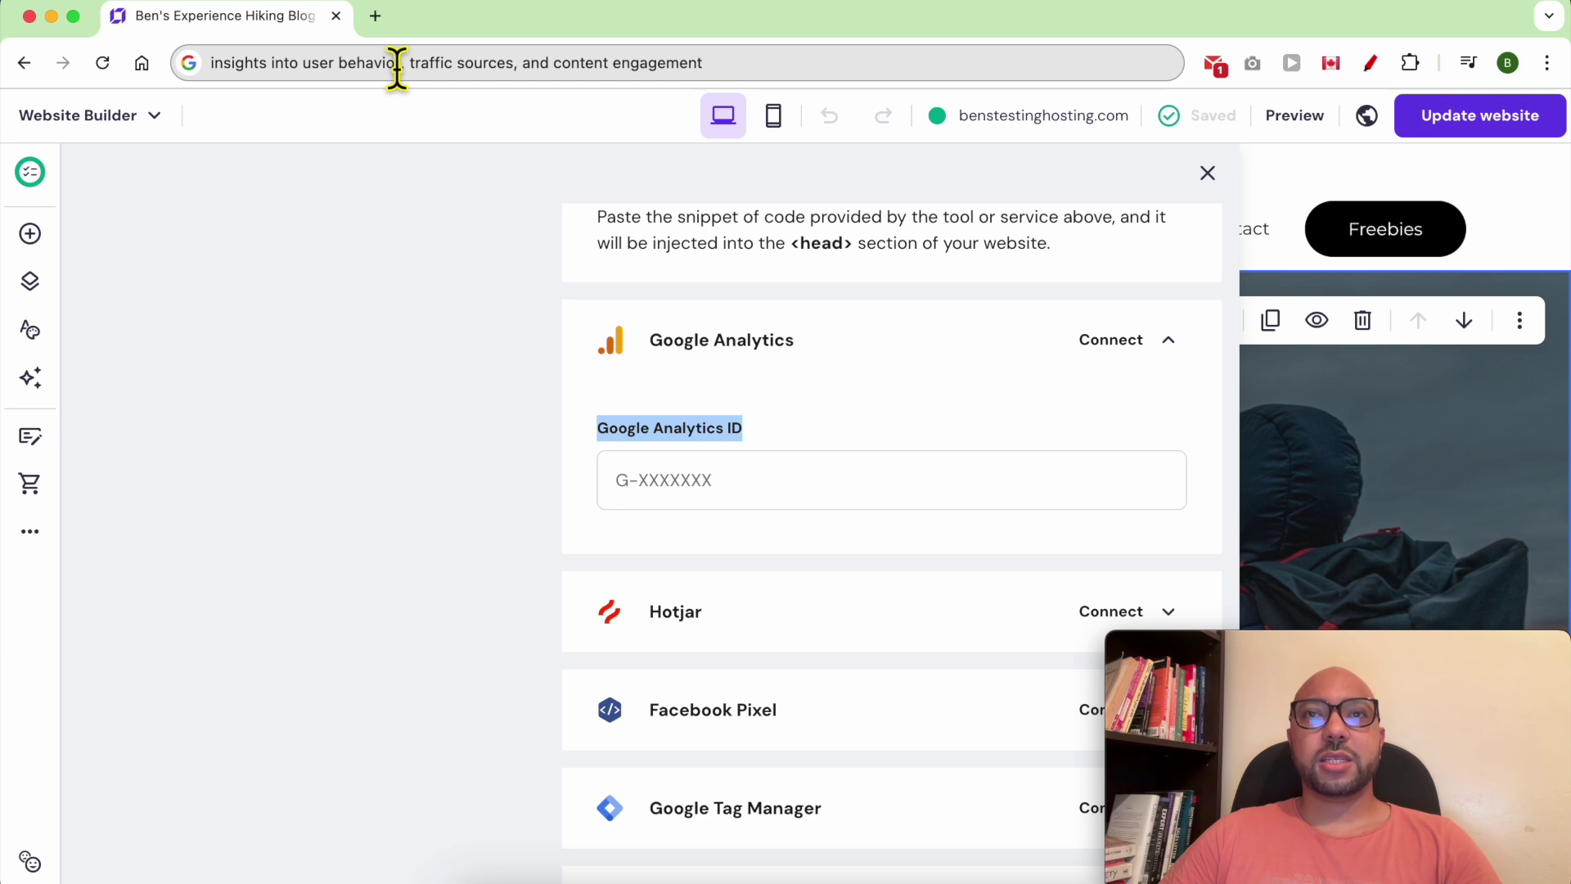
{"action": "left_click", "coordinate": [381, 17]}
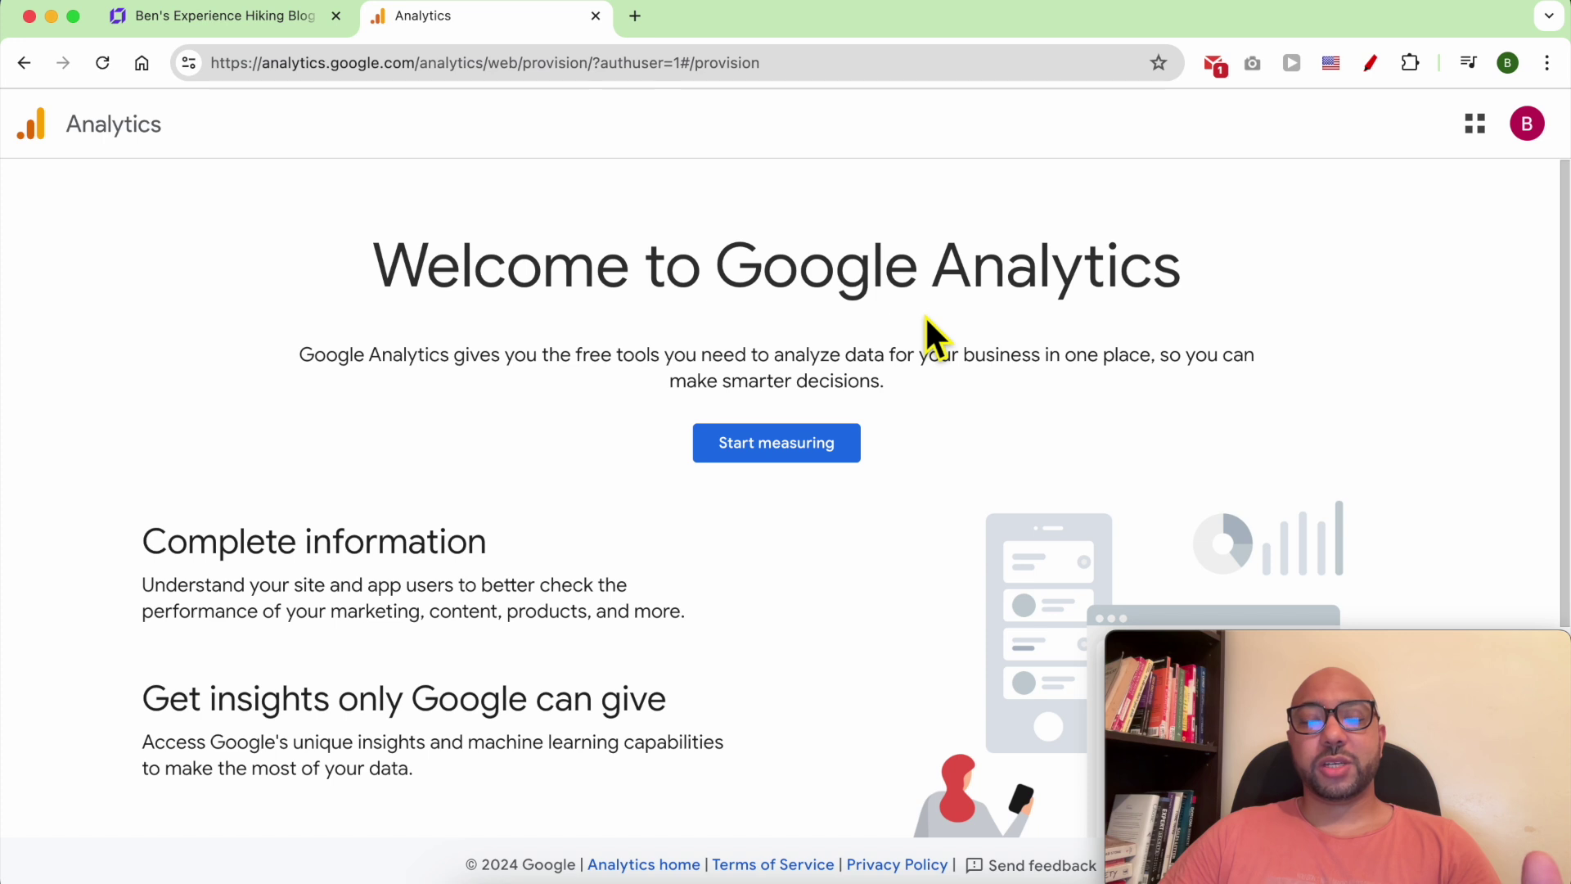
- Start a new account named 'Ben's Adventures' and review its data sharing settings
{"action": "left_click", "coordinate": [781, 456]}
{"action": "left_click", "coordinate": [376, 602]}
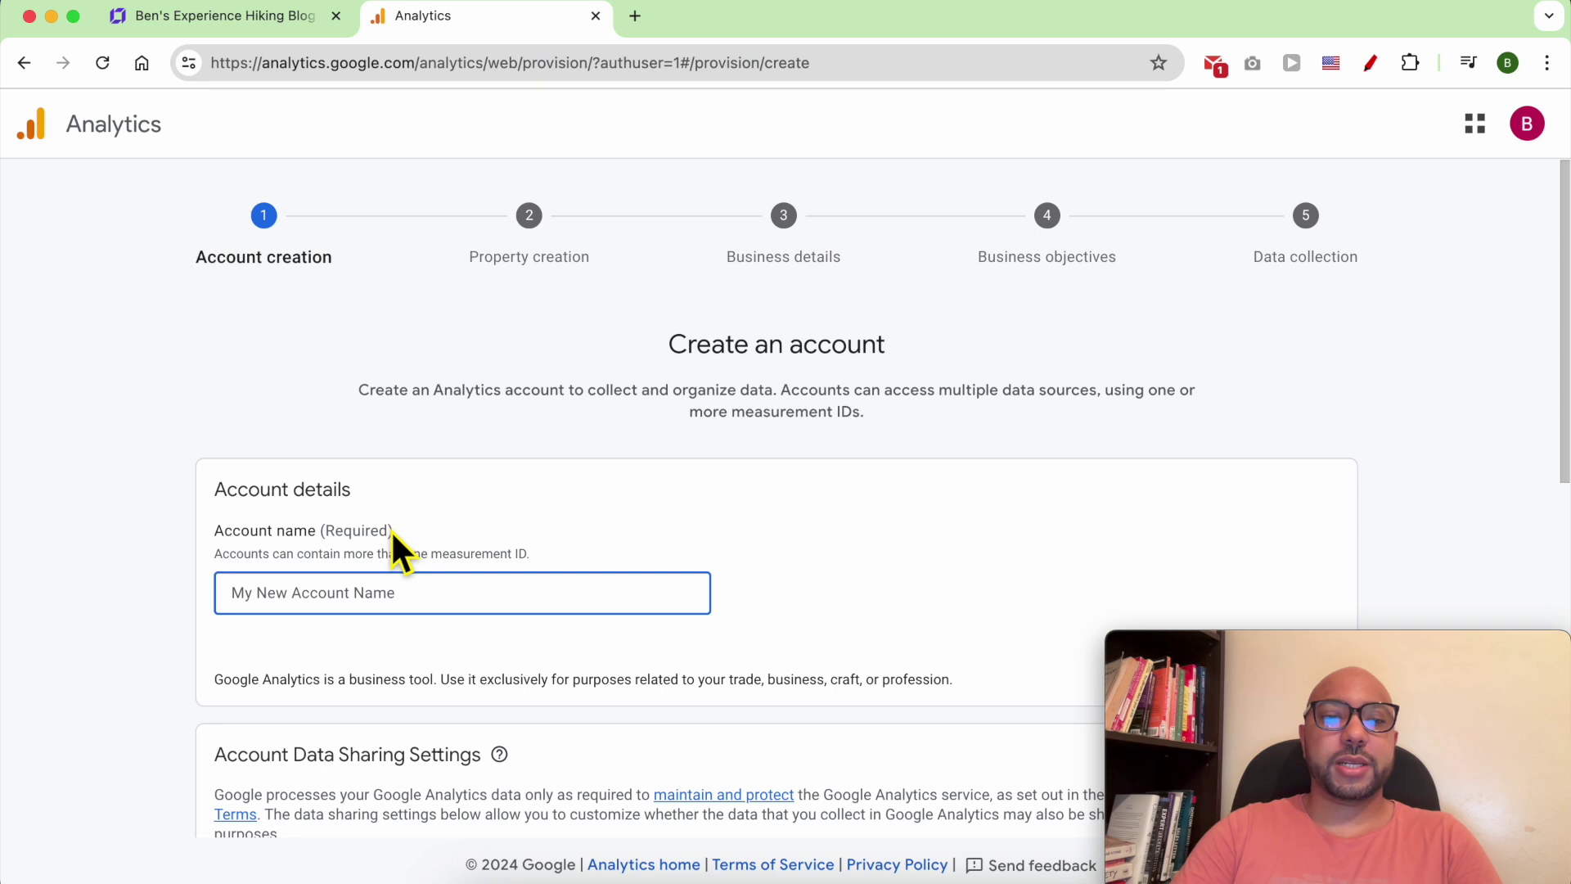
{"action": "type", "text": "Ben's"}
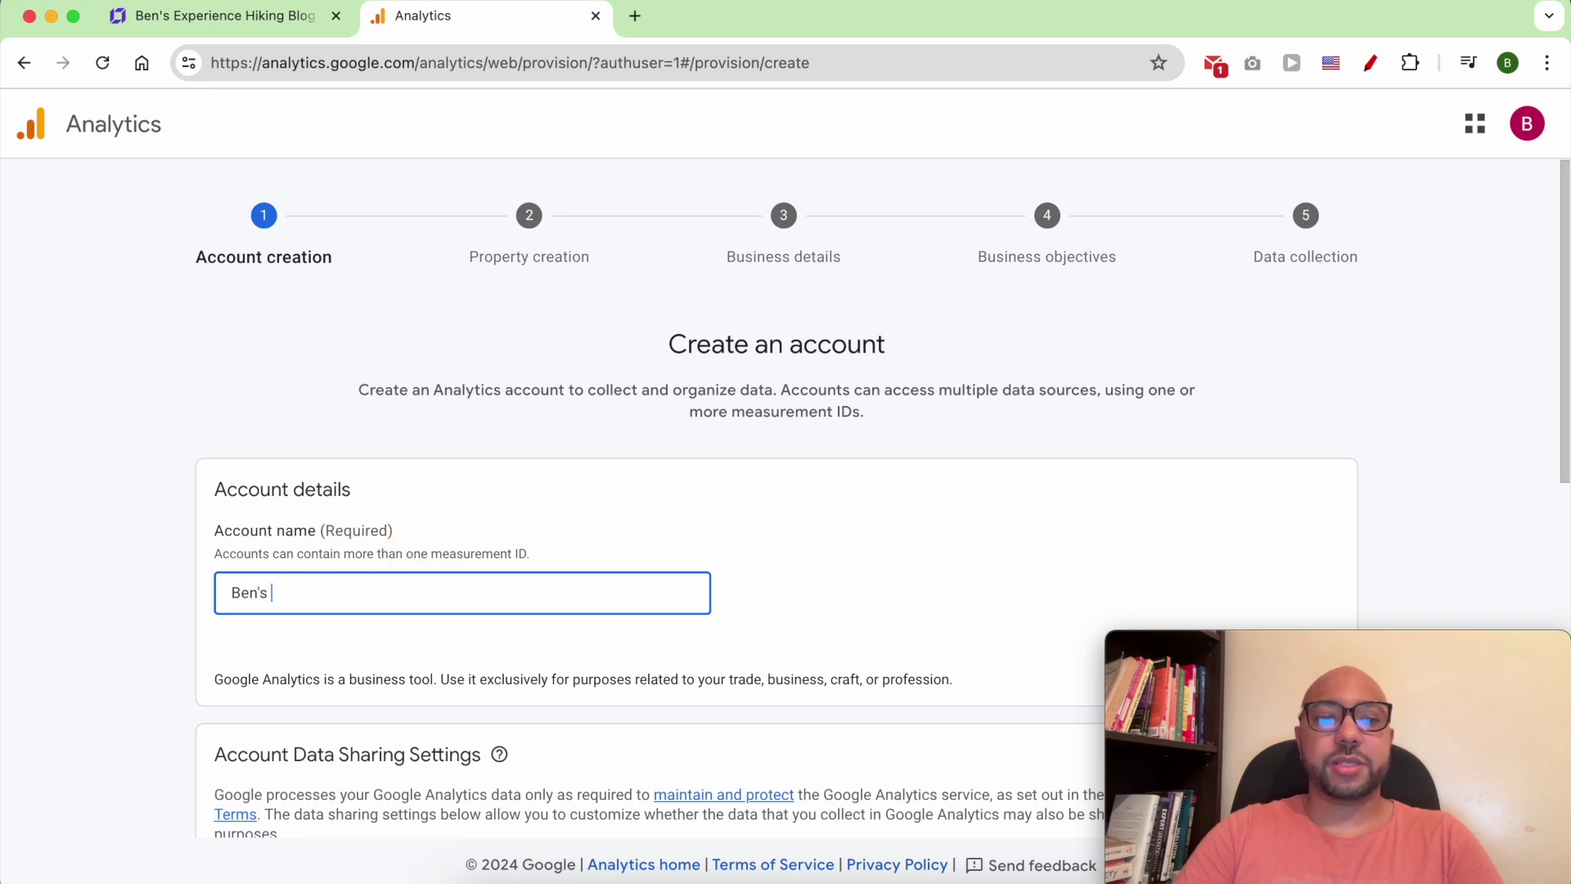
{"action": "type", "text": " Adventurew"}
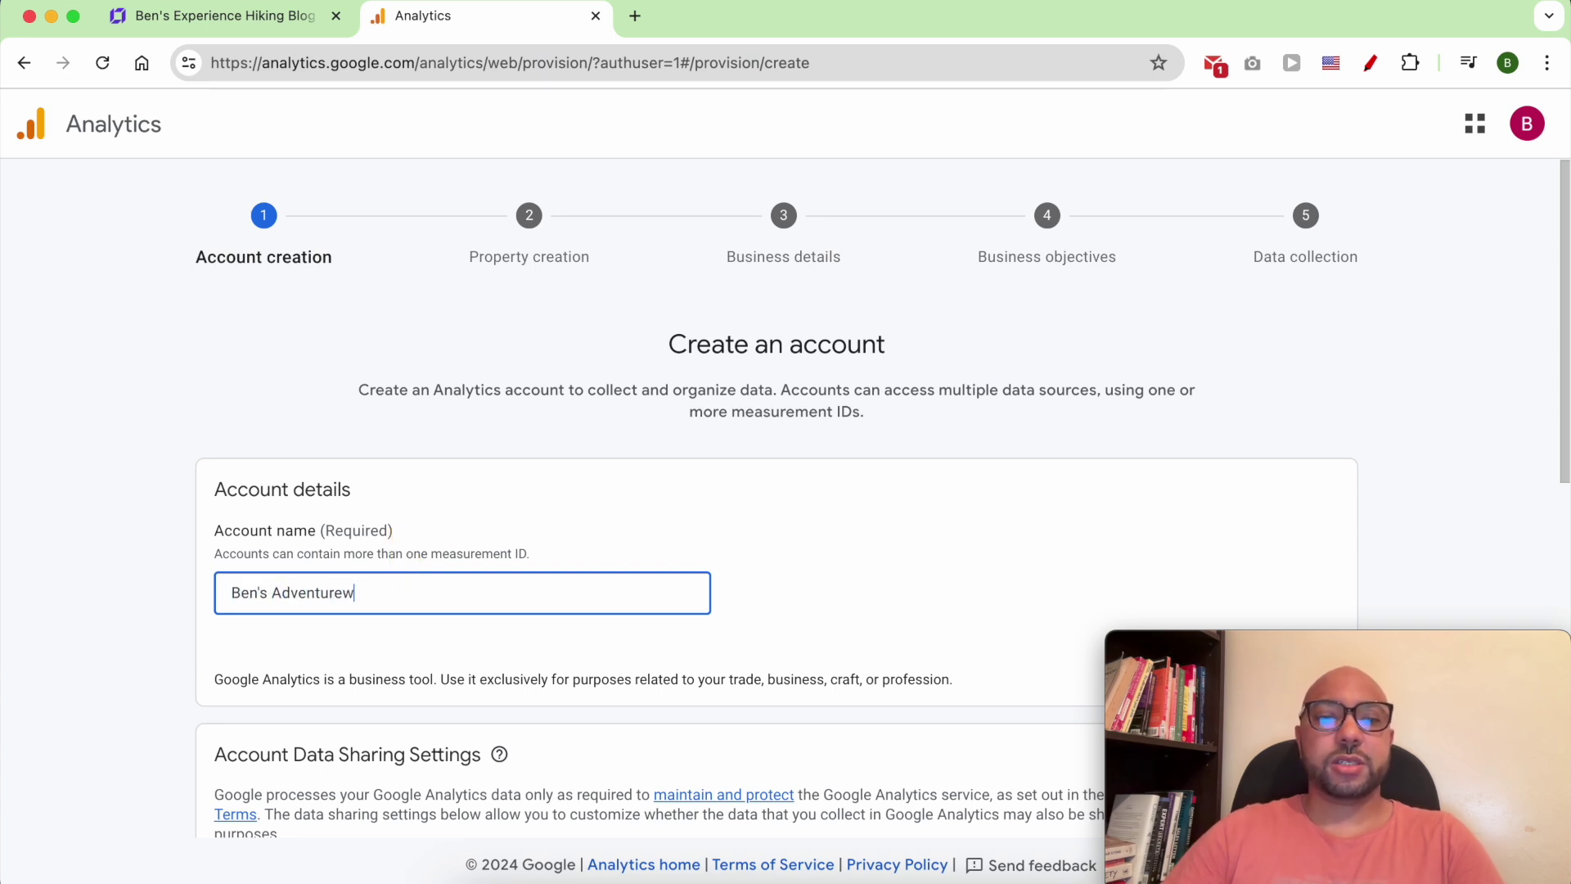
{"action": "key", "text": "BackSpace"}
{"action": "type", "text": "s"}
{"action": "scroll", "coordinate": [500, 603], "scroll_direction": "down", "scroll_amount": 7}
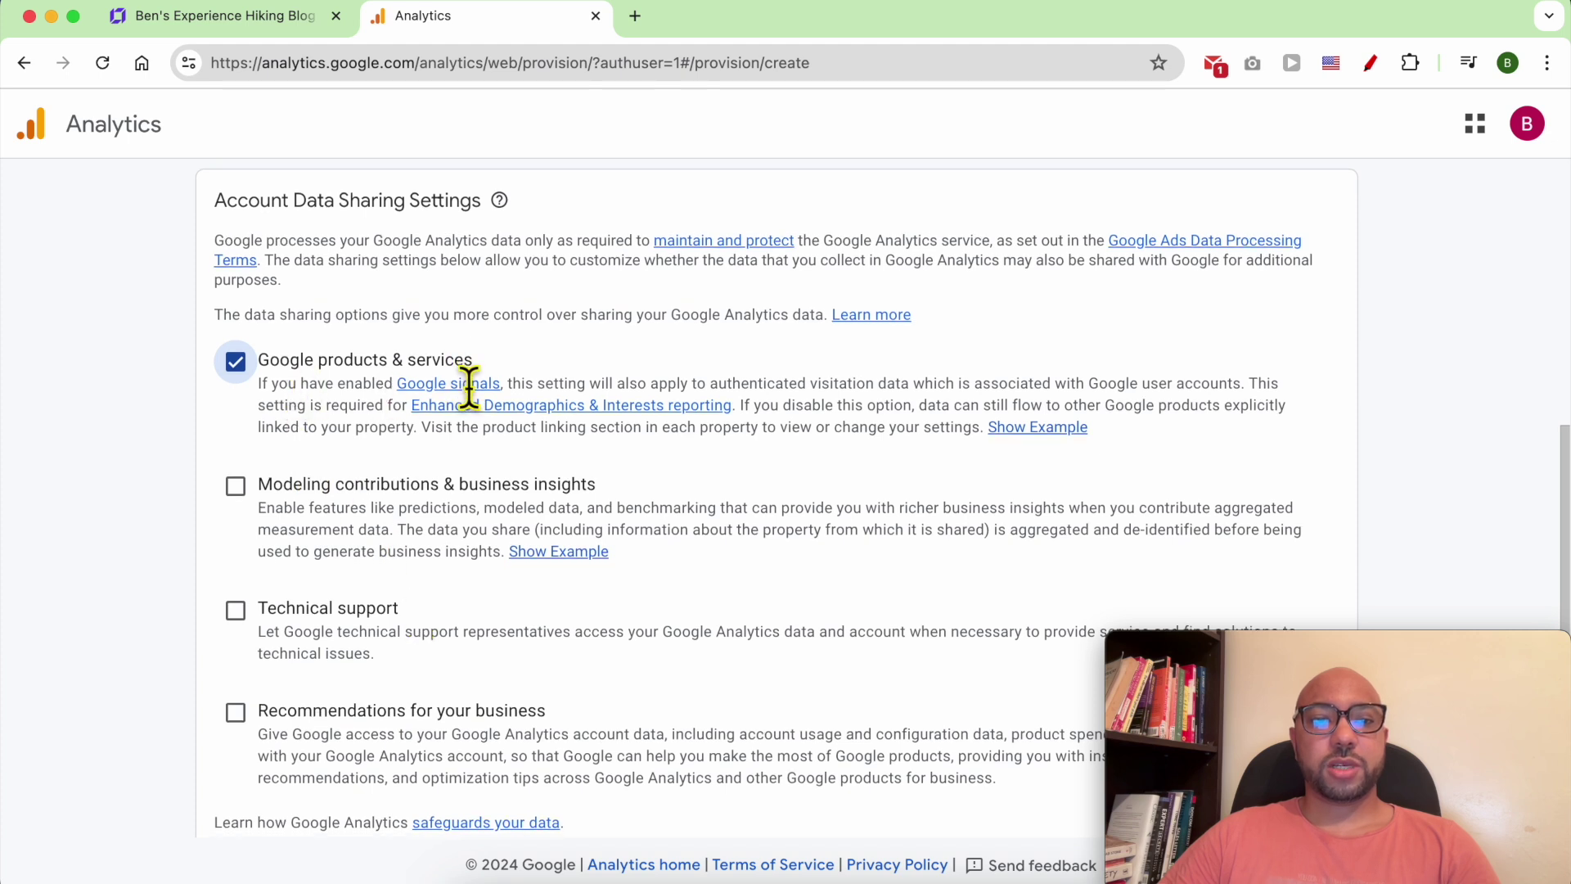
{"action": "scroll", "coordinate": [491, 747], "scroll_direction": "down", "scroll_amount": 3}
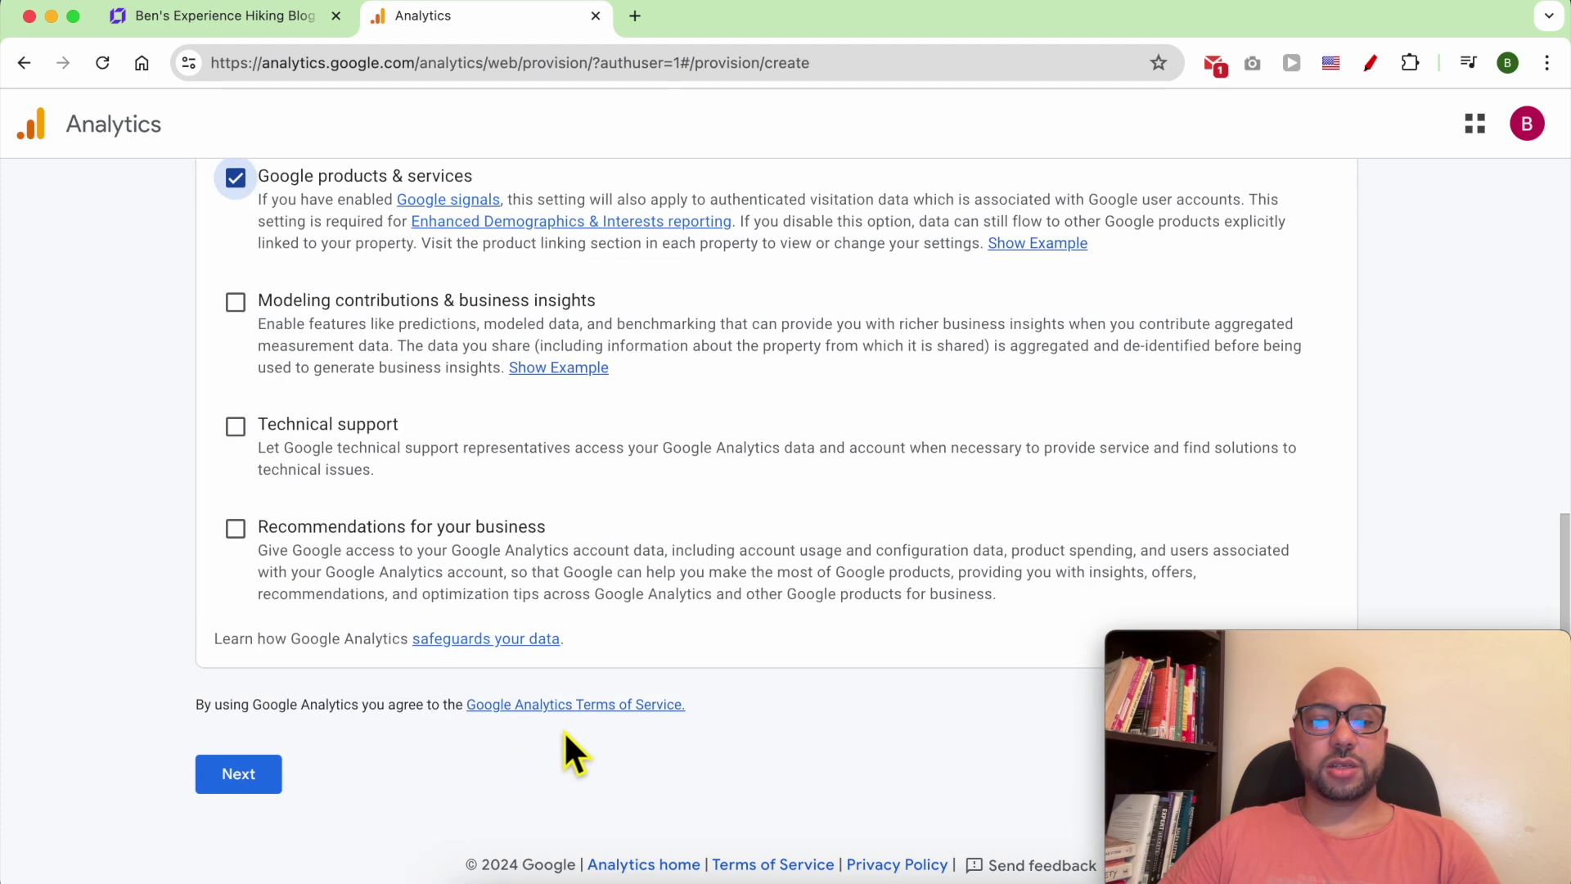
- Name the property 'Ben's Adventures blog' with United States time zone and US Dollar currency
{"action": "left_click", "coordinate": [249, 782]}
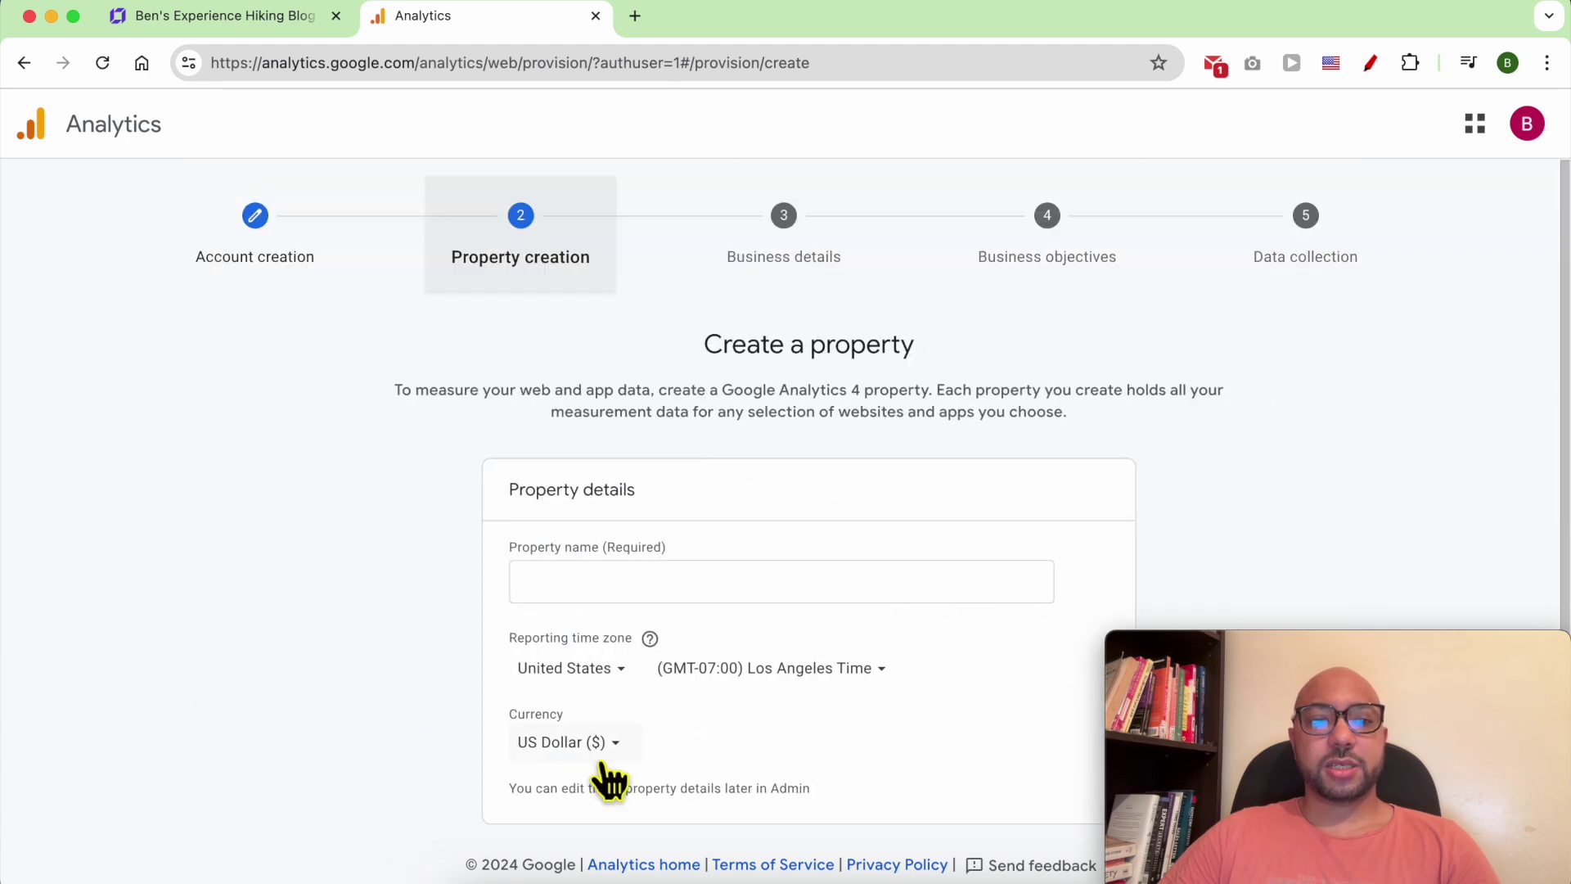
{"action": "left_click", "coordinate": [586, 595]}
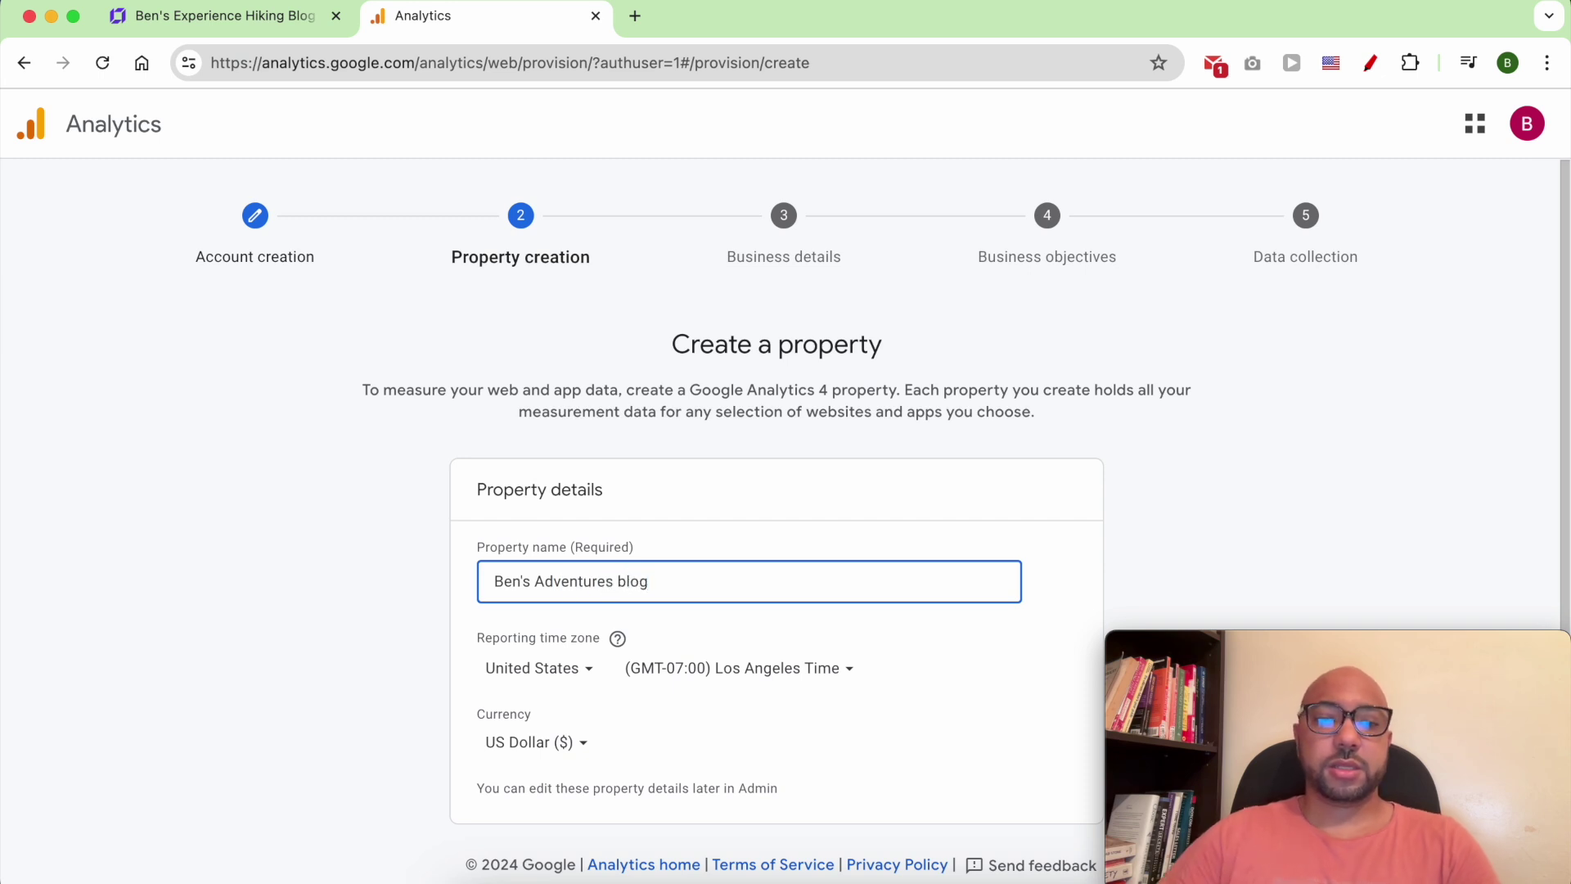
{"action": "scroll", "coordinate": [784, 660], "scroll_direction": "down", "scroll_amount": 2}
{"action": "left_click", "coordinate": [577, 573]}
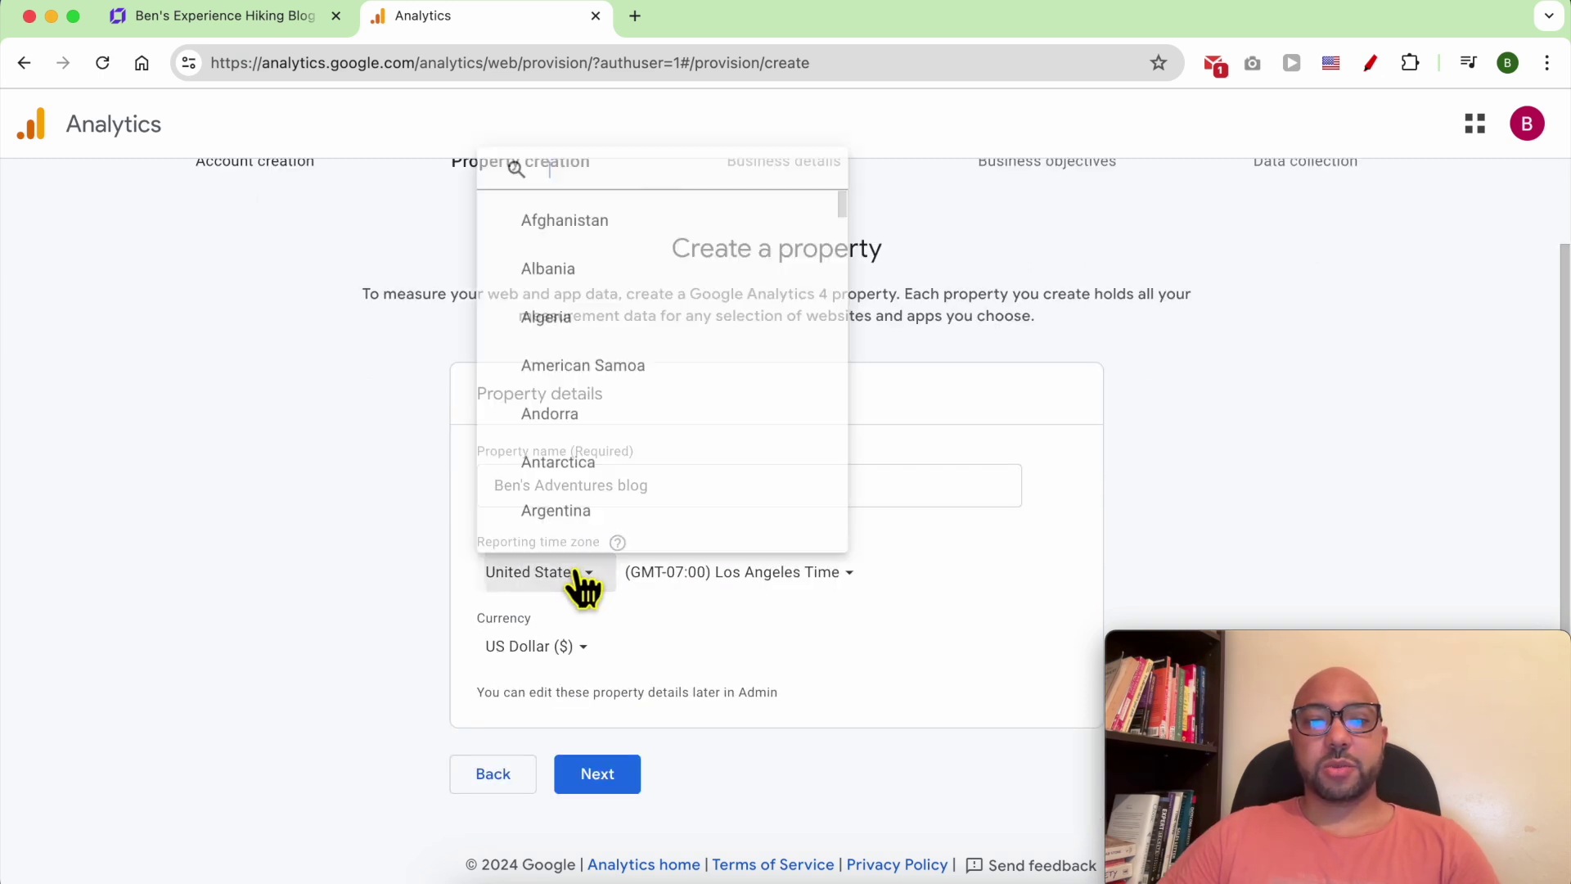
{"action": "left_click", "coordinate": [754, 598]}
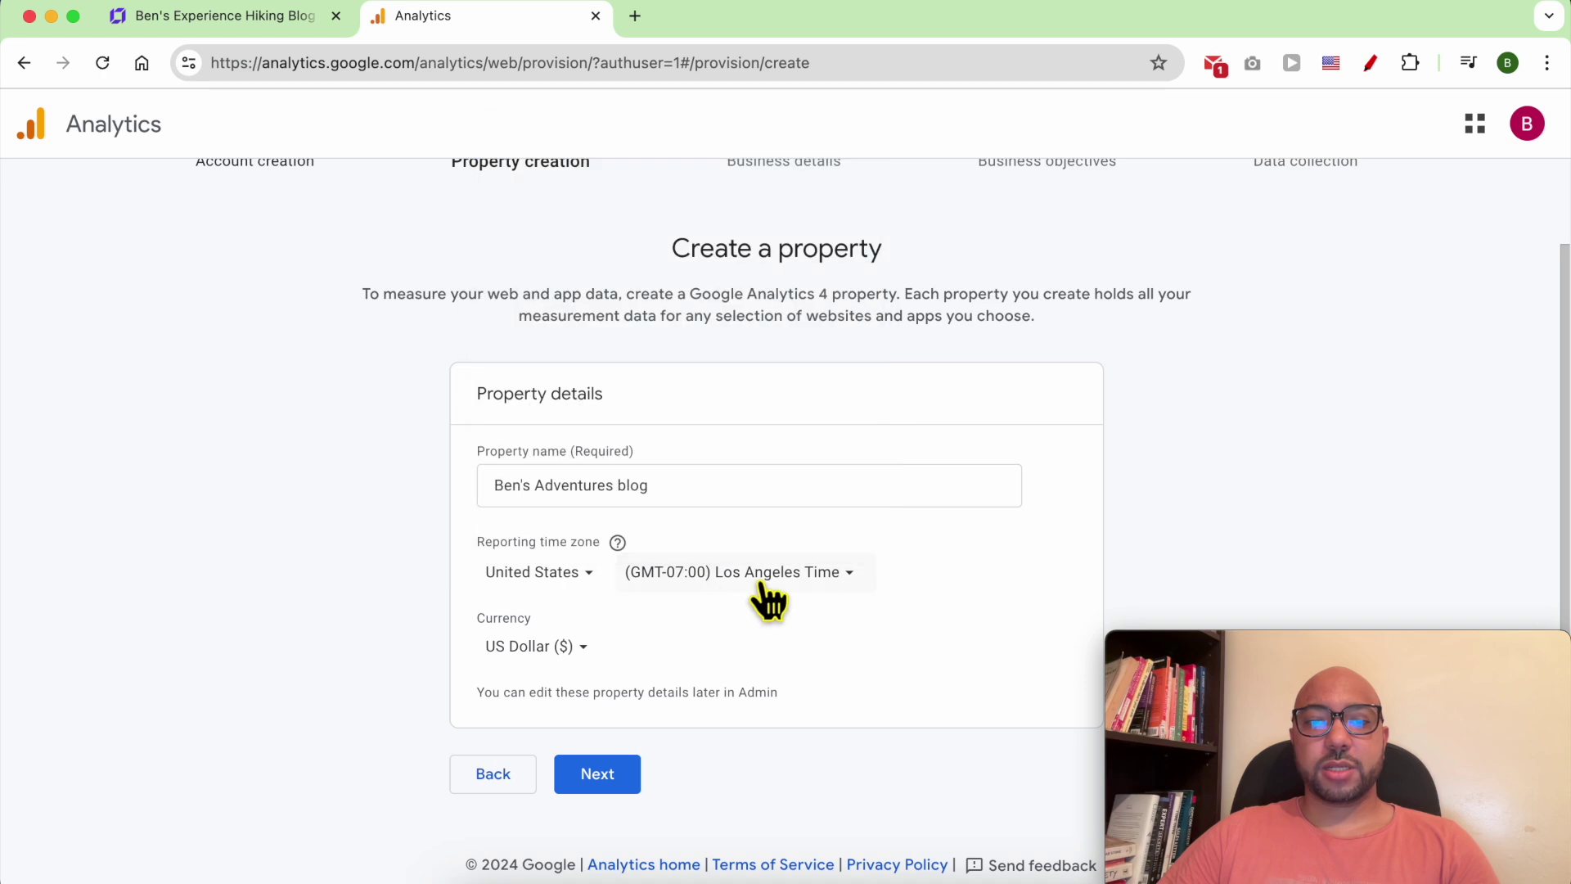
{"action": "left_click", "coordinate": [577, 650]}
{"action": "left_click", "coordinate": [696, 658]}
{"action": "left_click", "coordinate": [594, 777]}
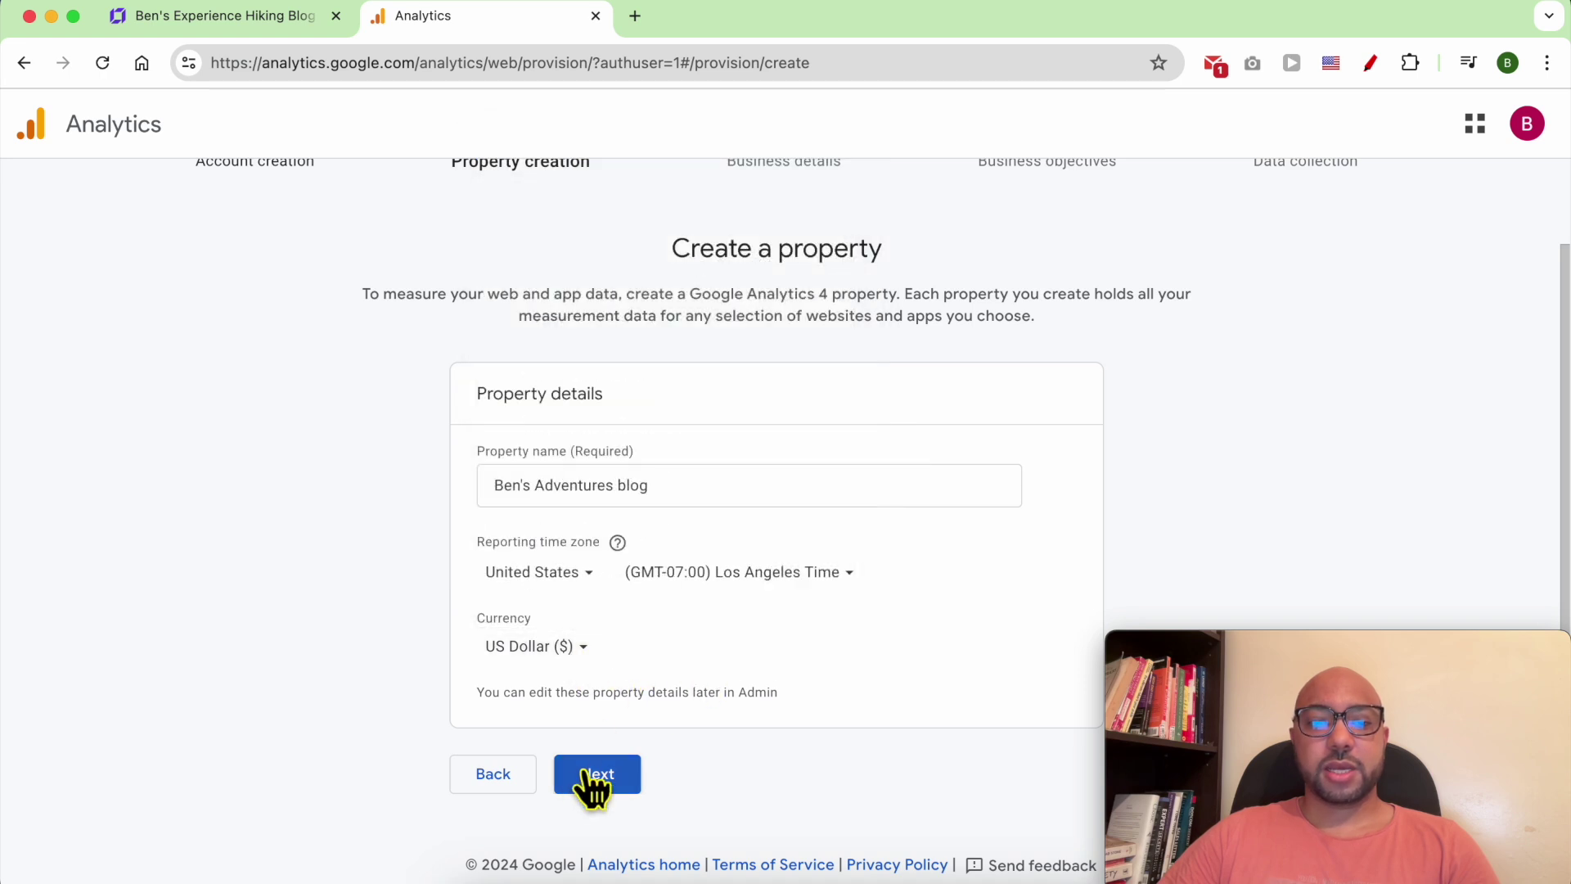
{"action": "scroll", "coordinate": [655, 593], "scroll_direction": "down", "scroll_amount": 2}
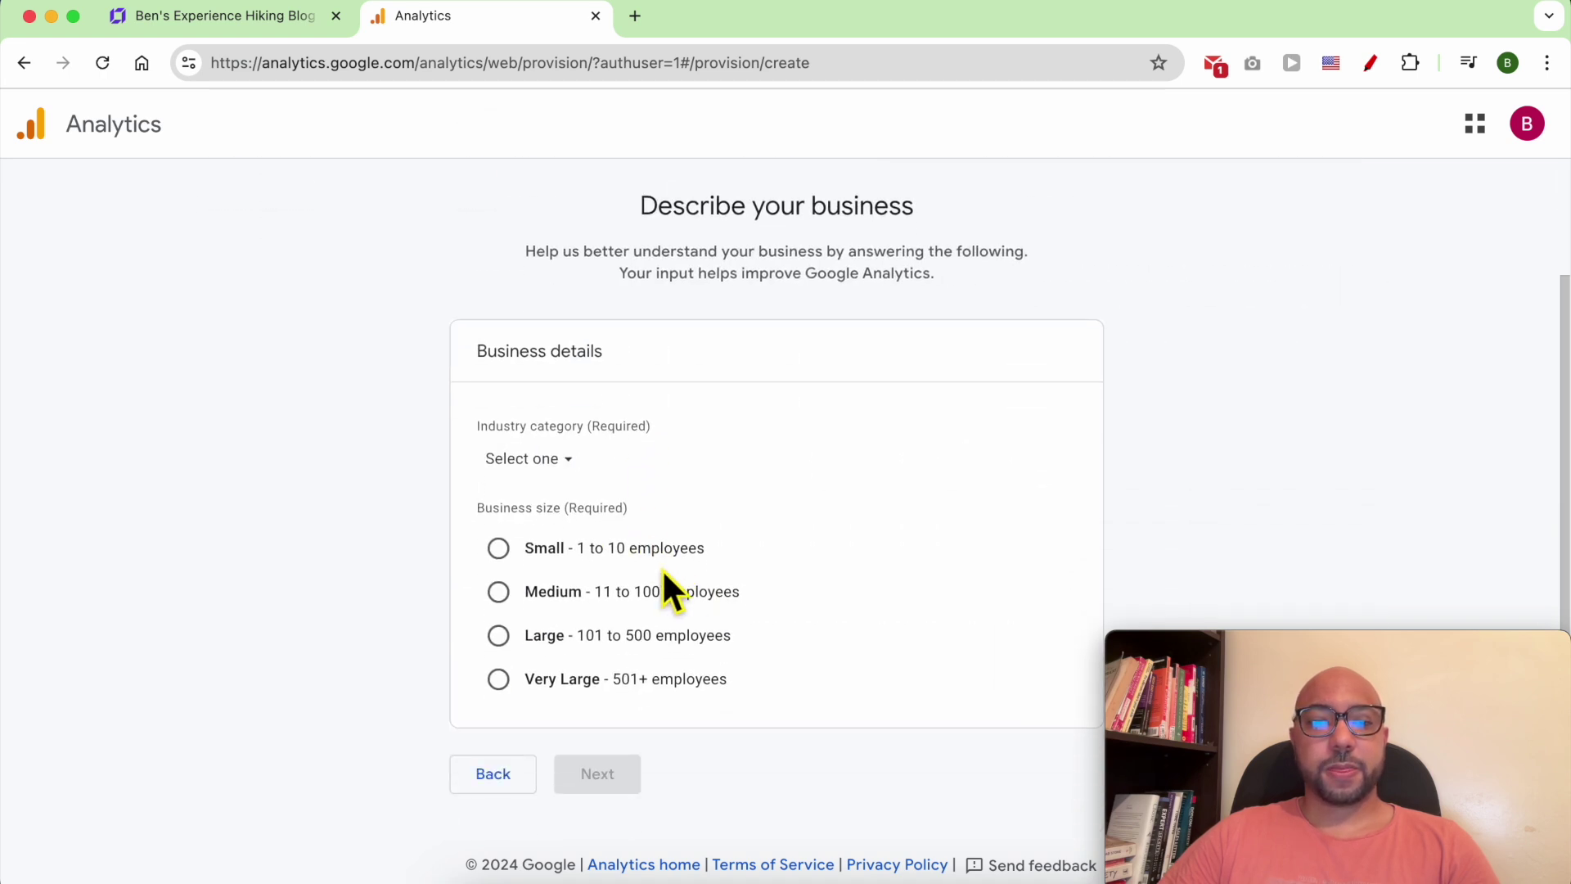
- Set the industry category to Travel and the business size to Small (1 to 10 employees)
{"action": "left_click", "coordinate": [576, 464]}
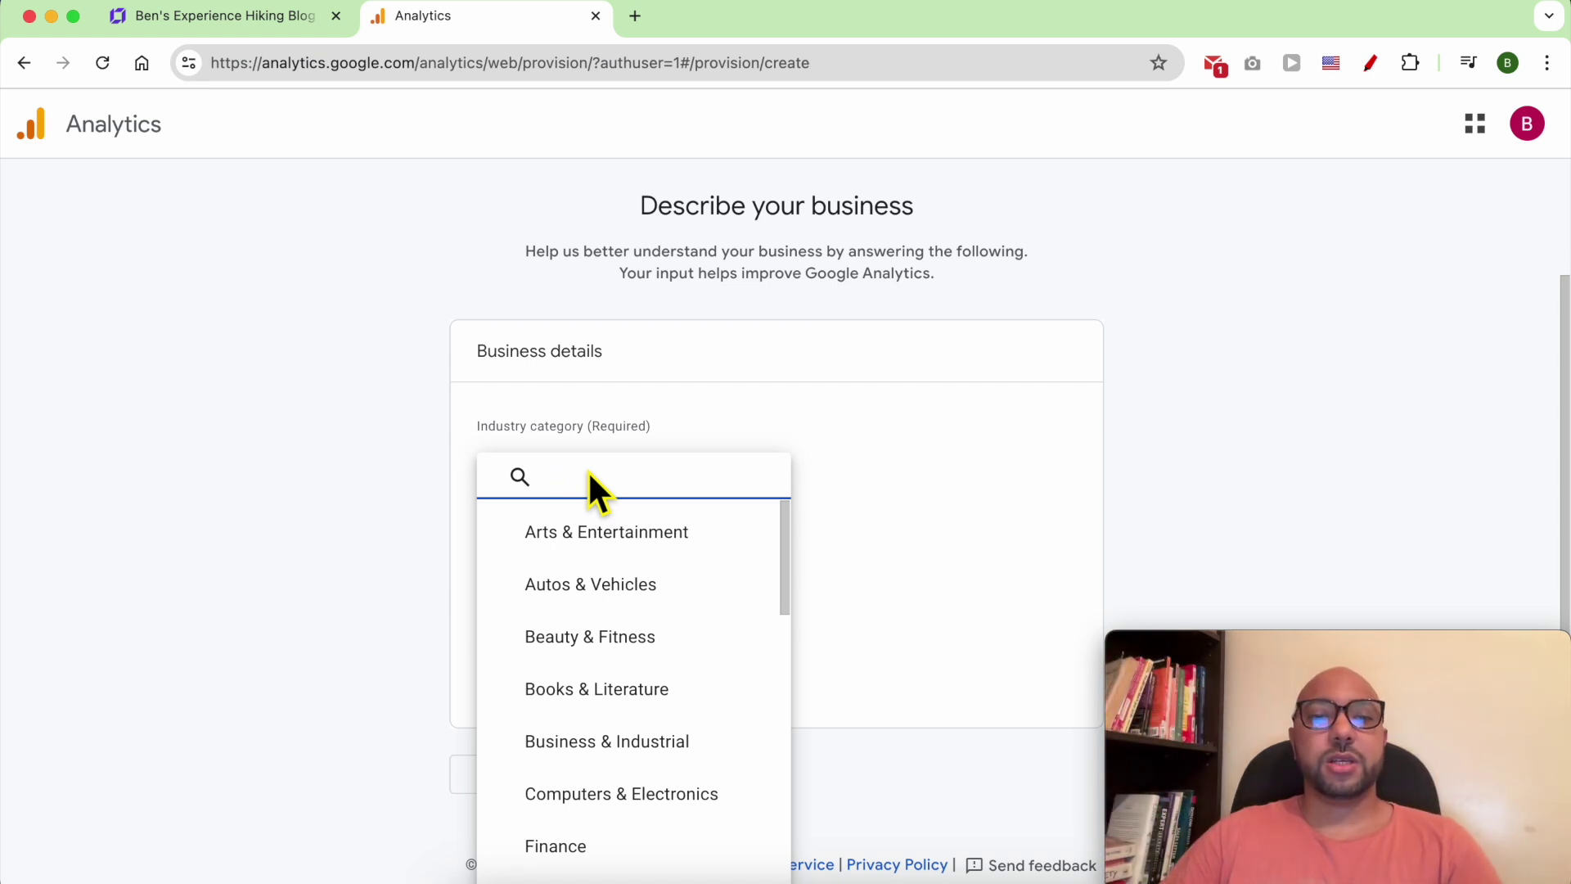
{"action": "scroll", "coordinate": [700, 790], "scroll_direction": "down", "scroll_amount": 2}
{"action": "scroll", "coordinate": [702, 794], "scroll_direction": "down", "scroll_amount": 5}
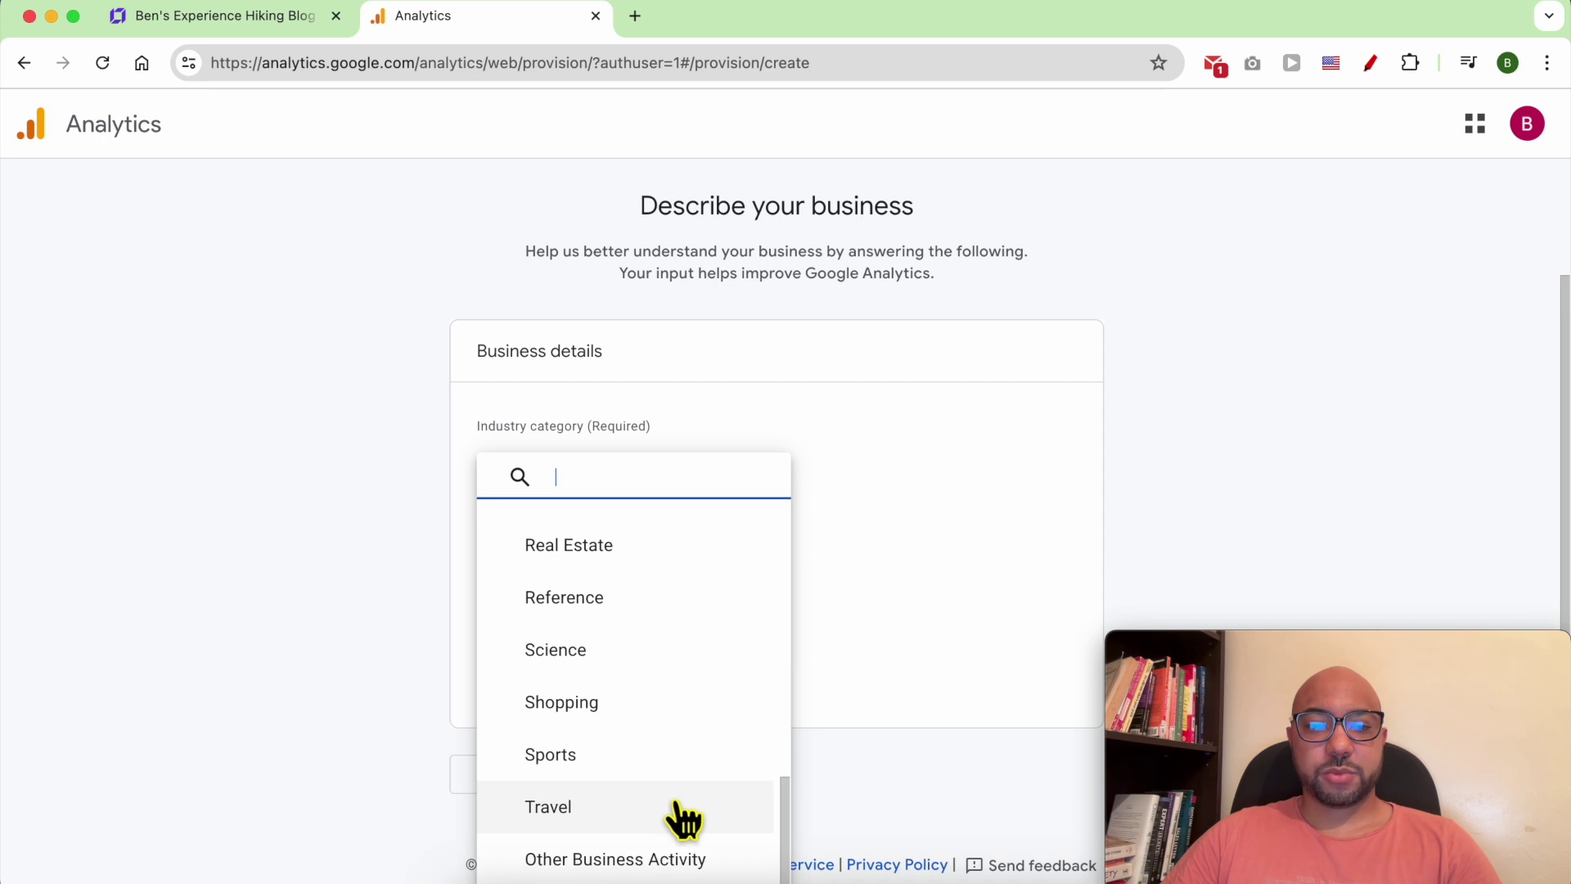
{"action": "left_click", "coordinate": [641, 806]}
{"action": "left_click", "coordinate": [614, 544]}
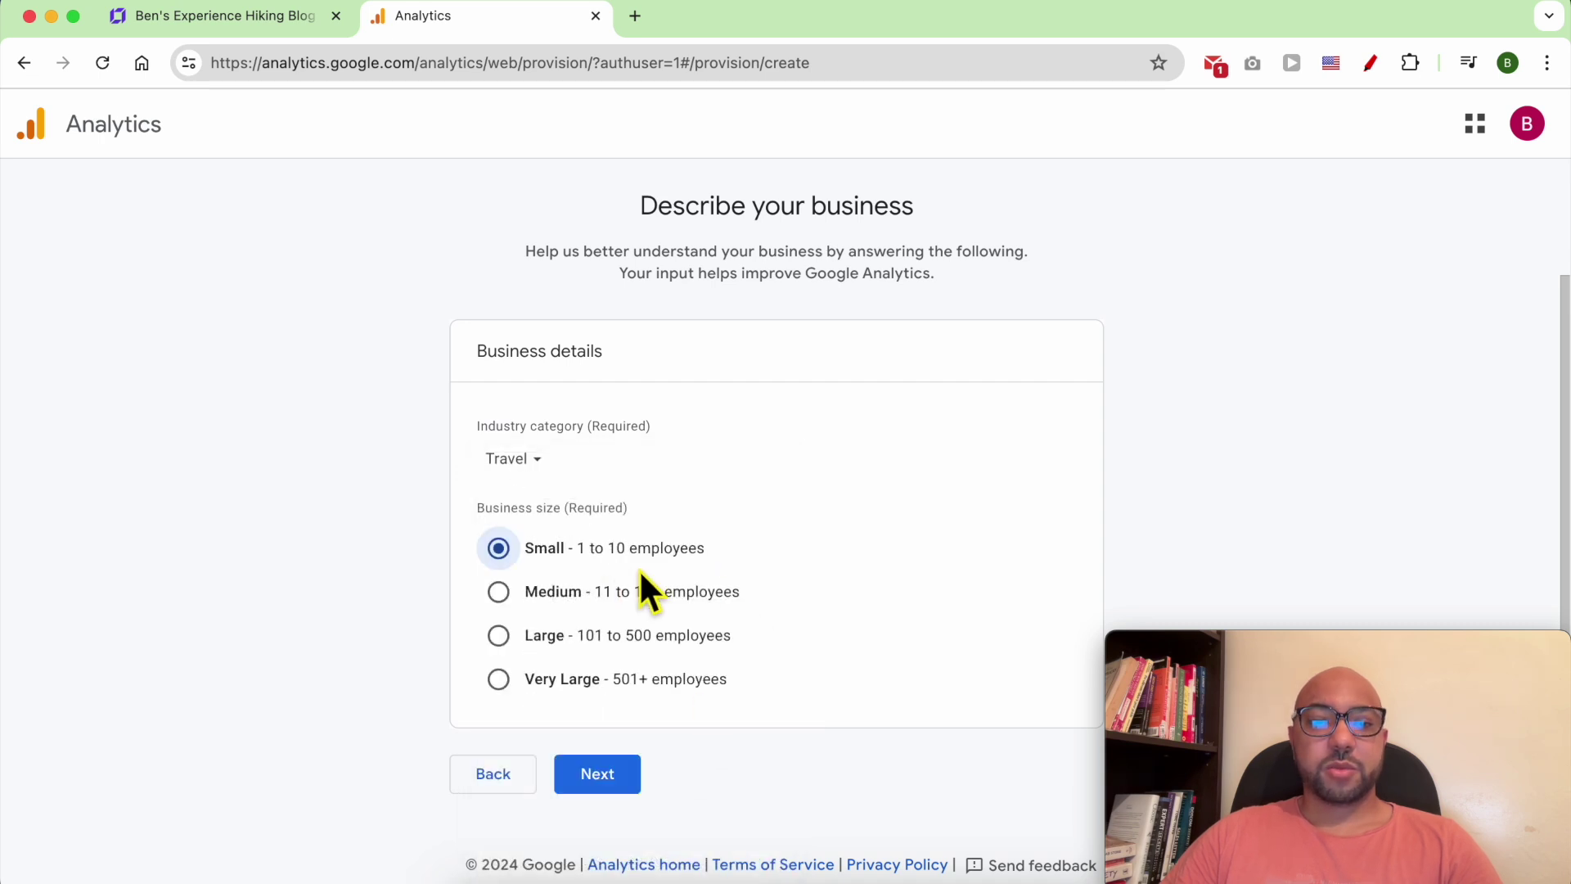
{"action": "left_click", "coordinate": [603, 773]}
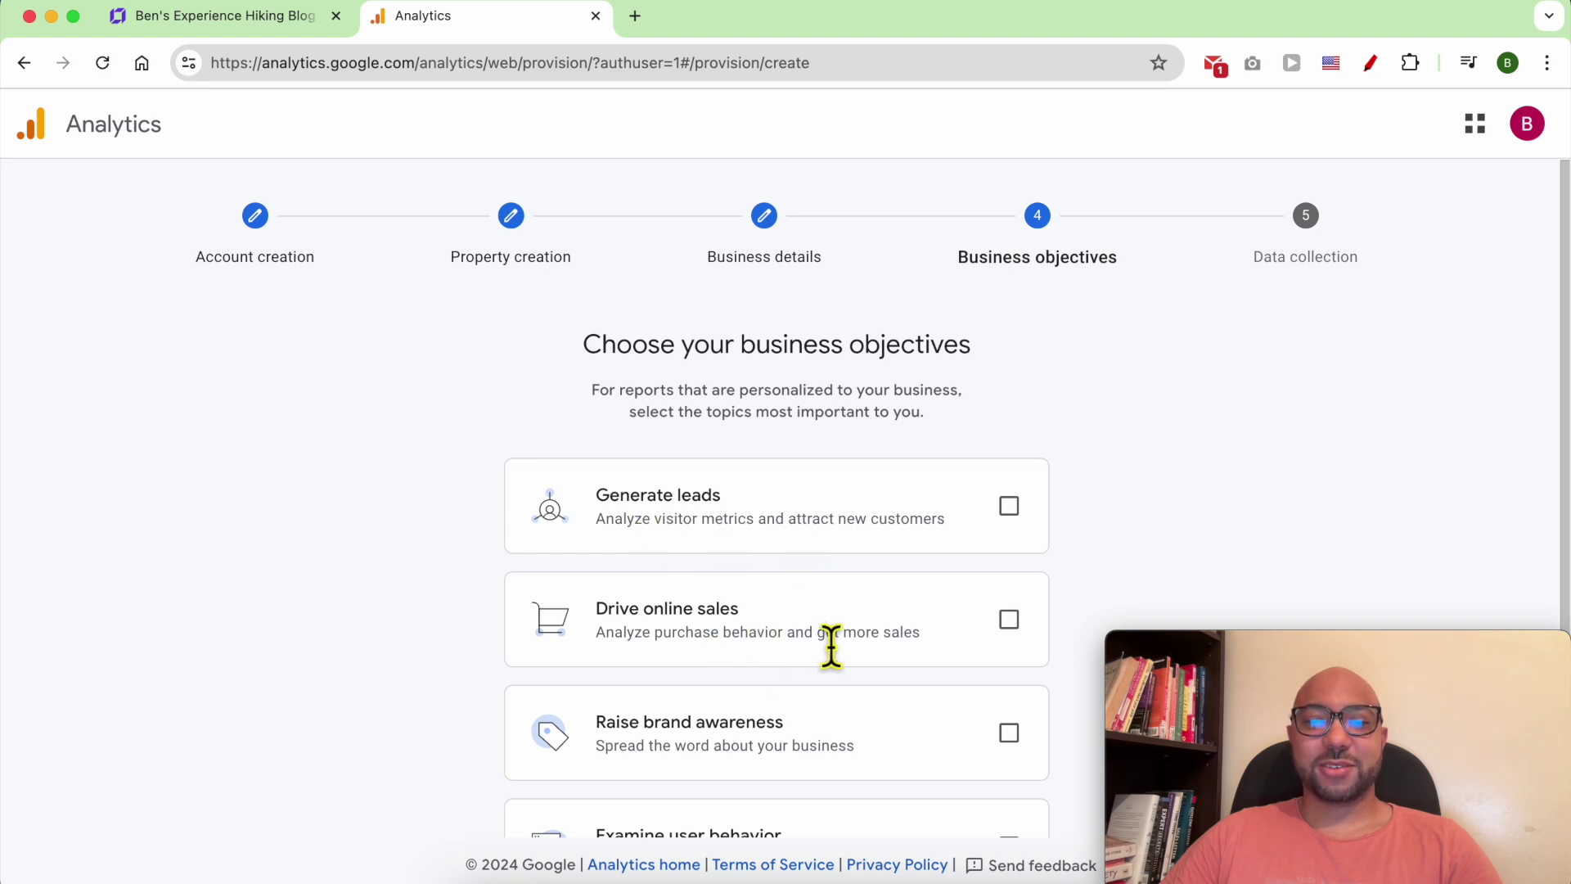
- Select Generate leads and Examine user behavior as objectives and create the account
{"action": "left_click", "coordinate": [1009, 506]}
{"action": "scroll", "coordinate": [1011, 597], "scroll_direction": "down", "scroll_amount": 2}
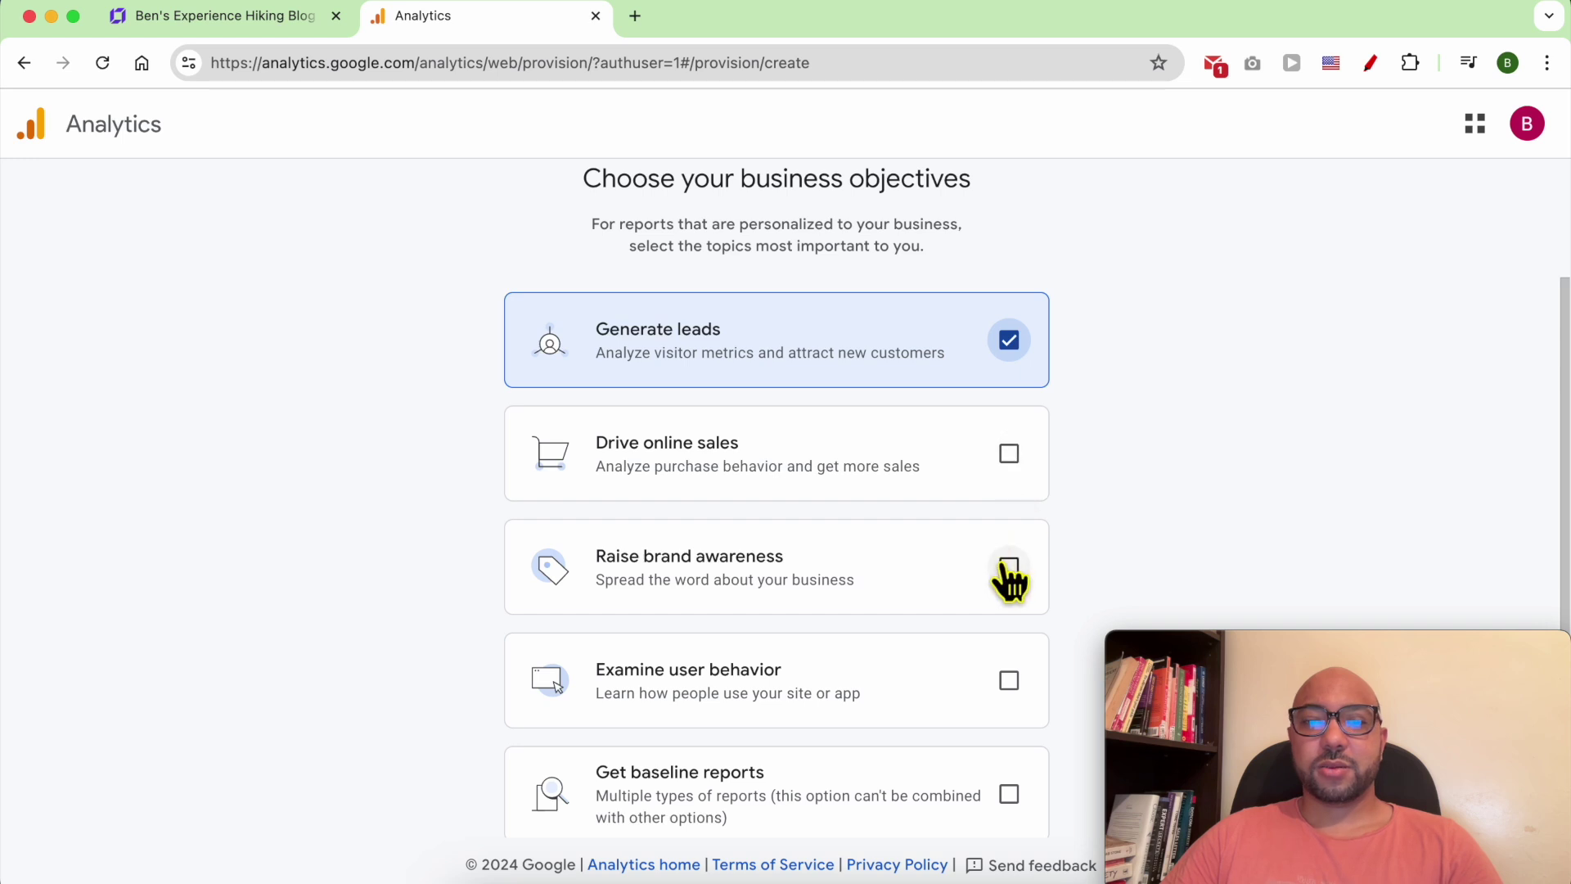
{"action": "scroll", "coordinate": [1006, 573], "scroll_direction": "down", "scroll_amount": 1}
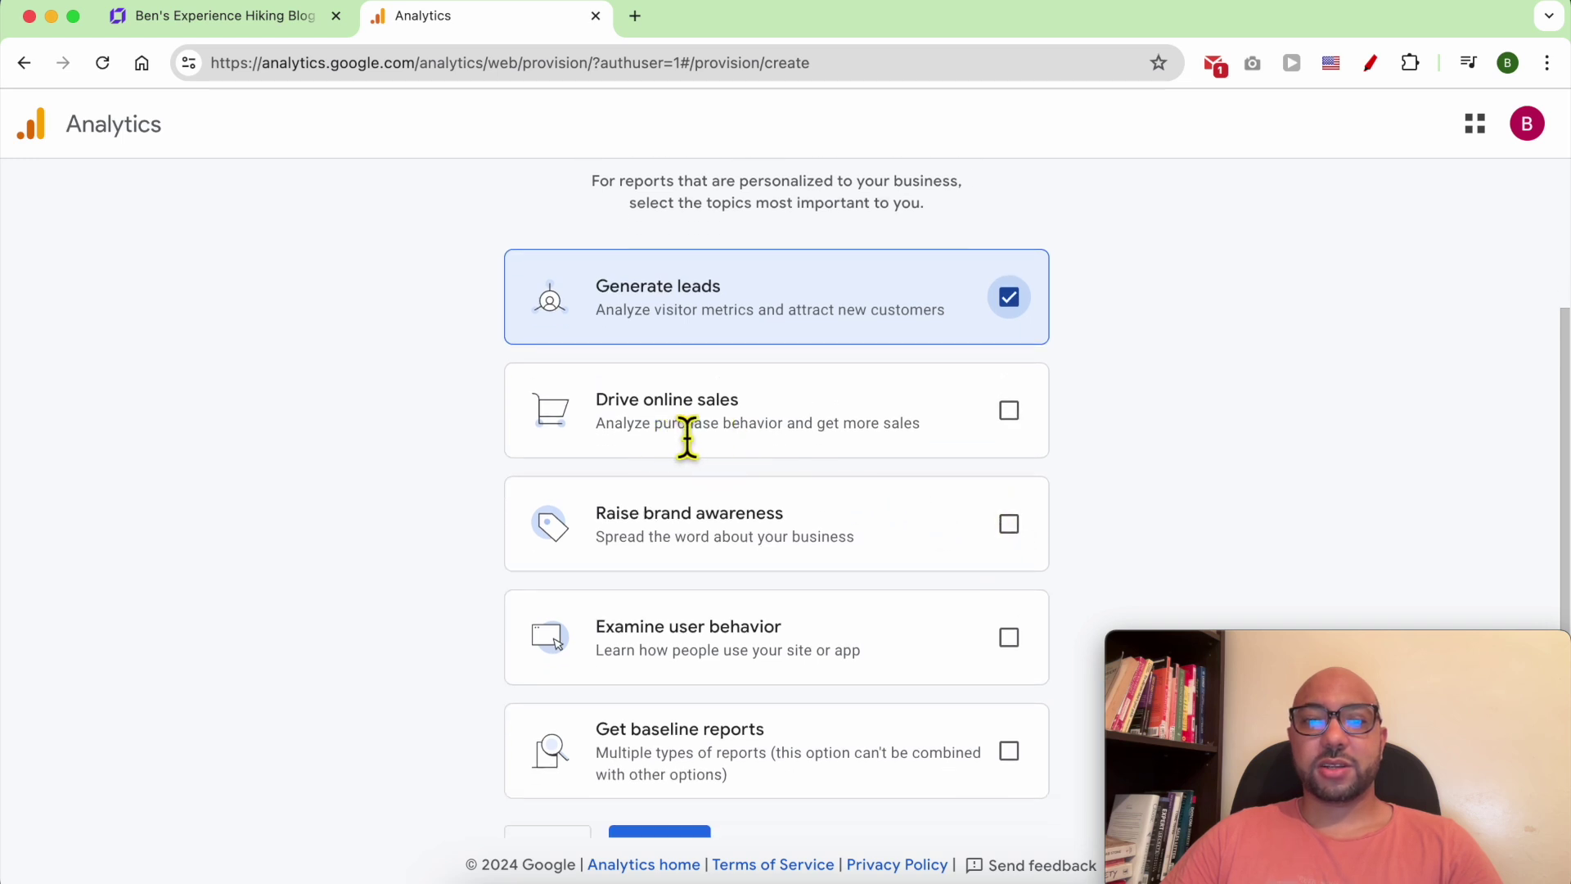
{"action": "scroll", "coordinate": [884, 560], "scroll_direction": "down", "scroll_amount": 1}
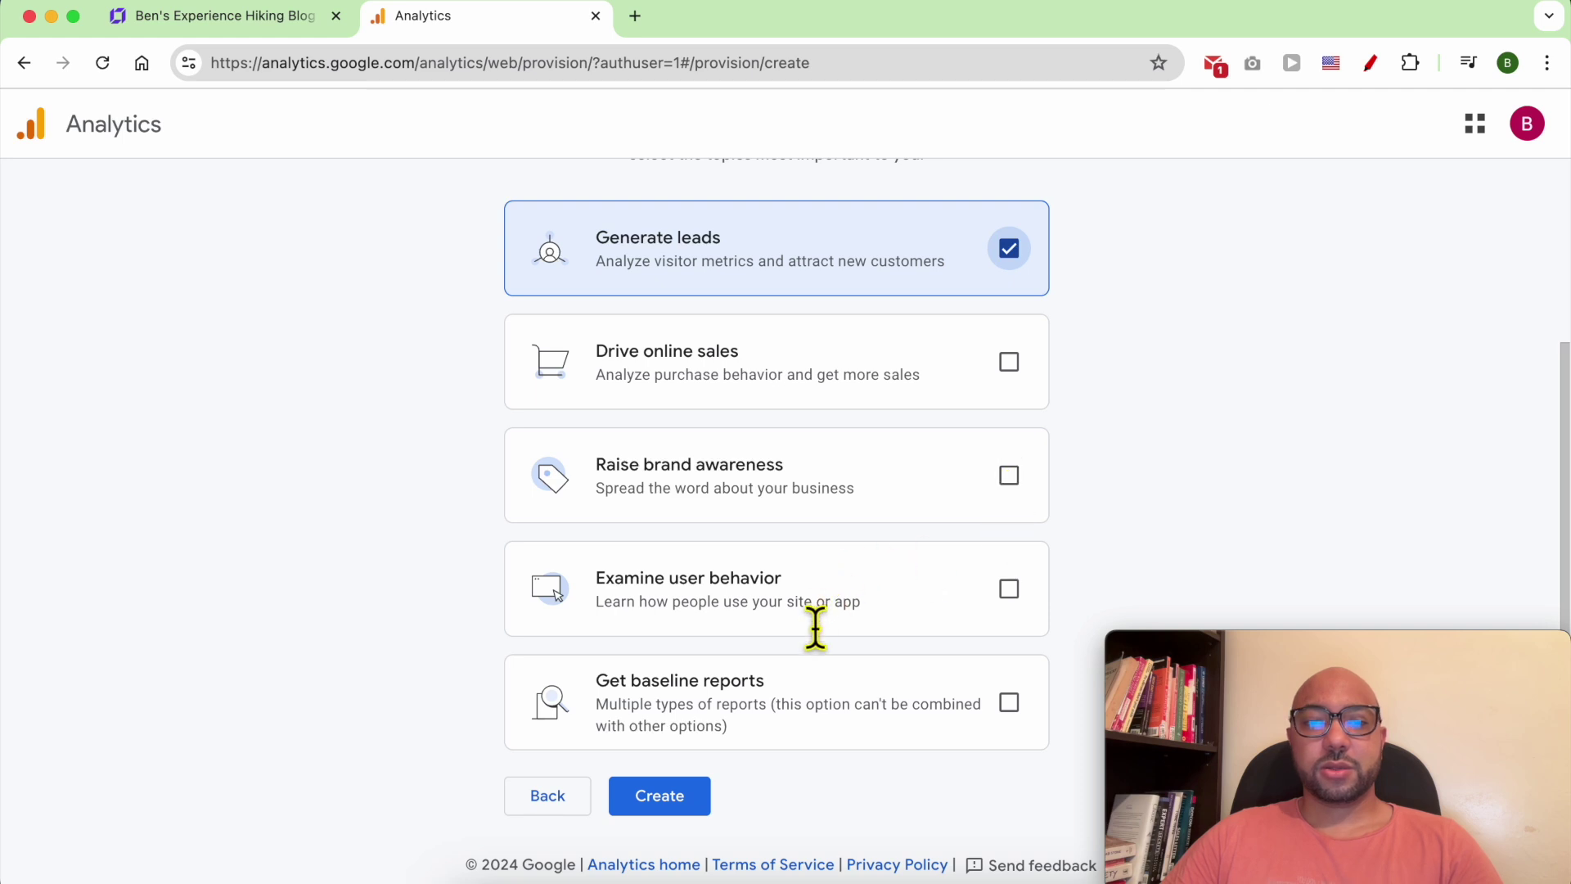
{"action": "scroll", "coordinate": [769, 622], "scroll_direction": "down", "scroll_amount": 1}
{"action": "left_click", "coordinate": [1013, 573]}
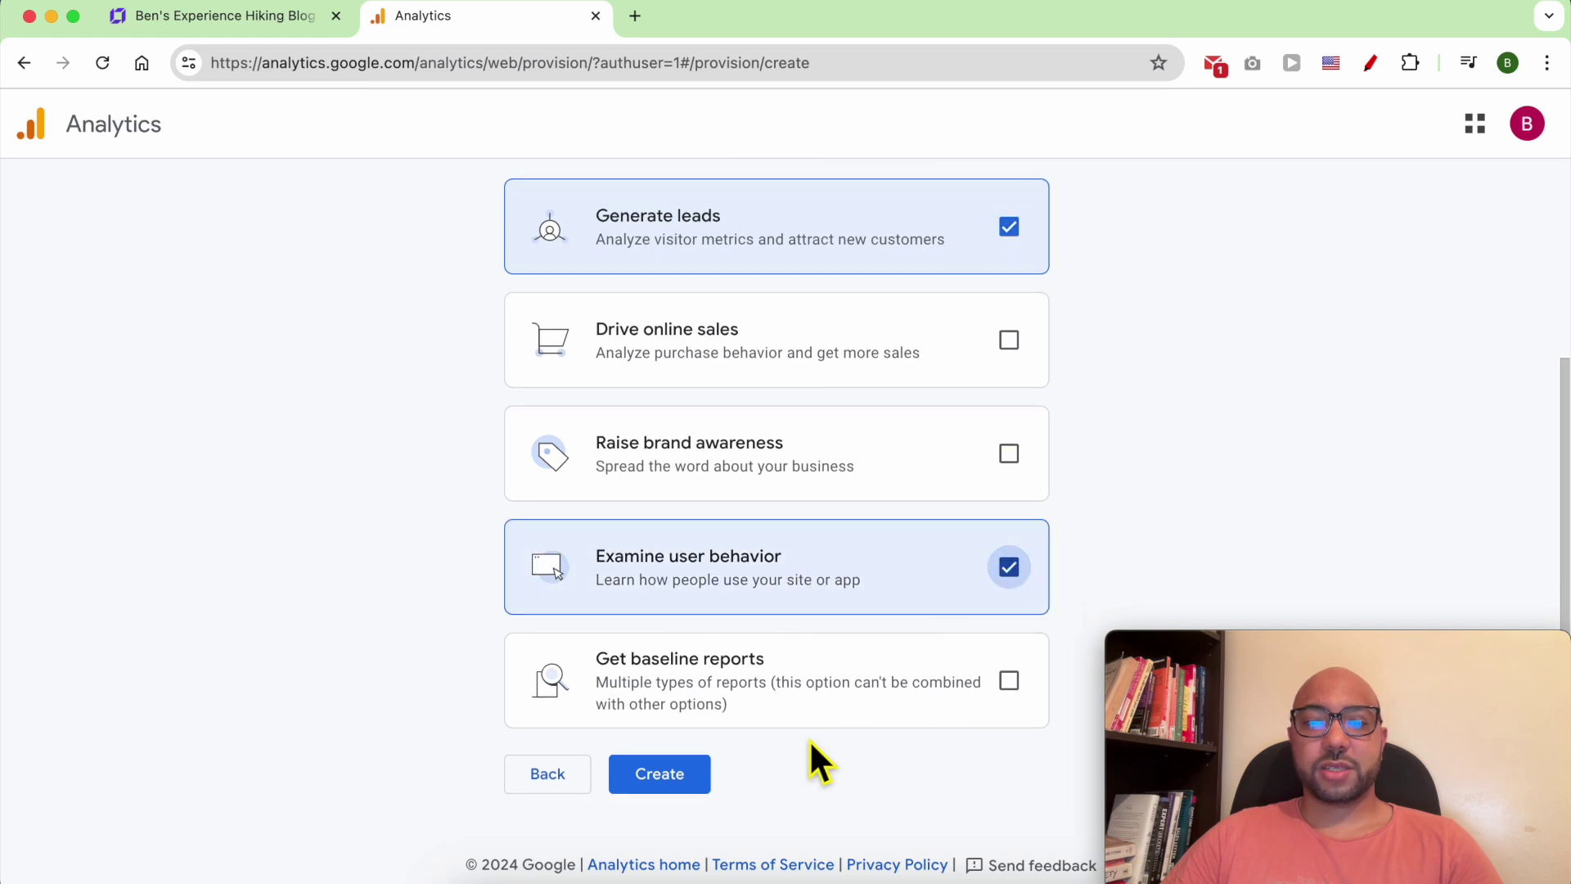
{"action": "left_click", "coordinate": [670, 784]}
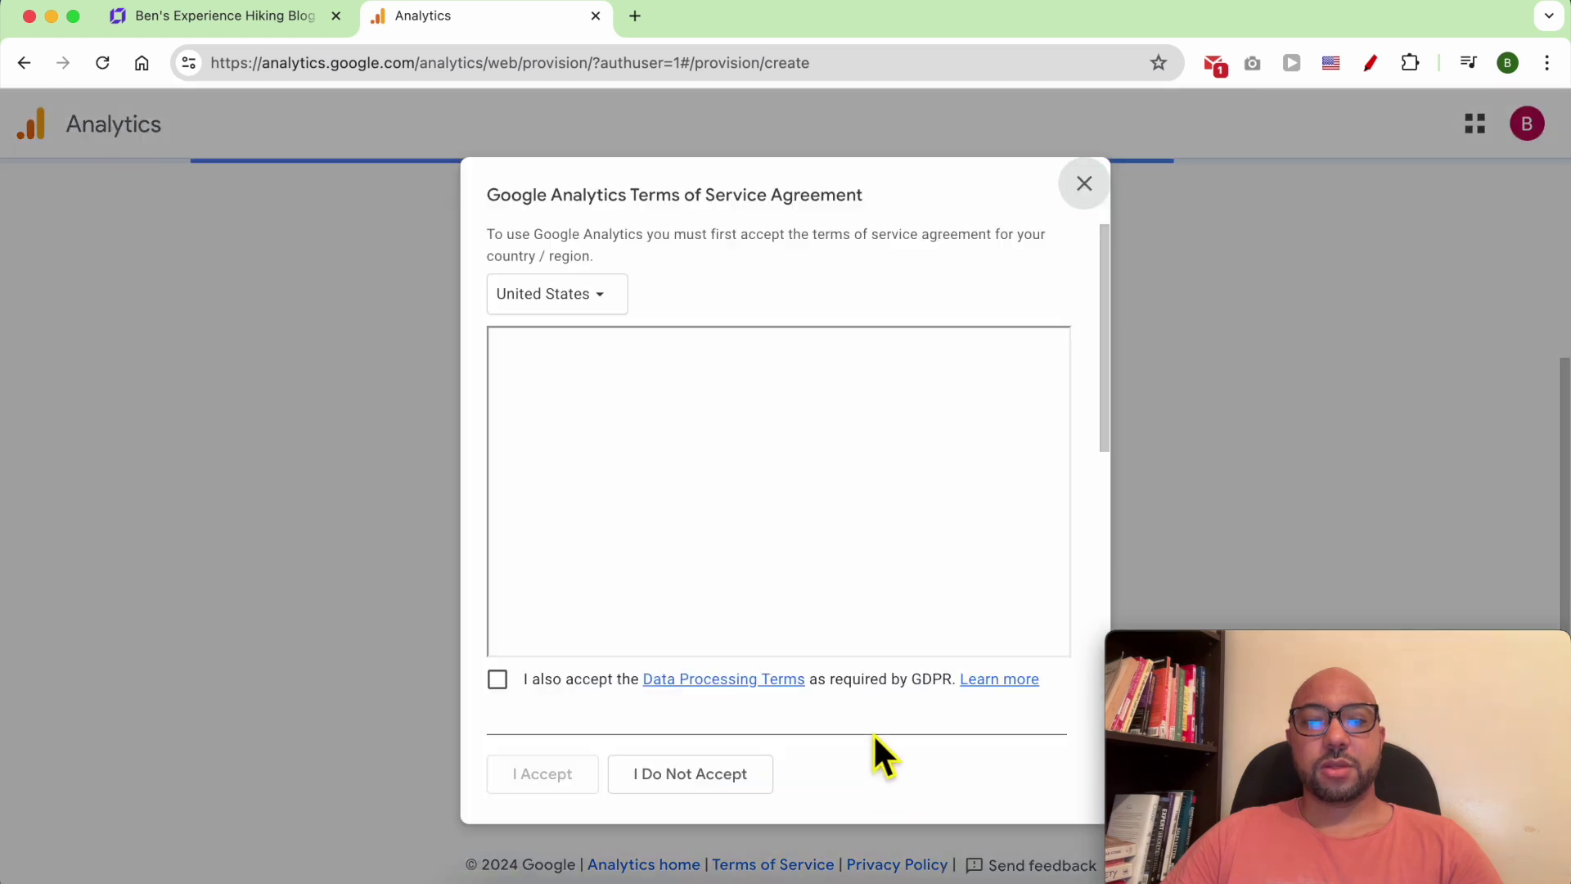
- Agree to the GDPR and Controller-Controller data protection terms and accept the Terms of Service
{"action": "left_click", "coordinate": [497, 681]}
{"action": "left_click_drag", "start_coordinate": [1103, 384], "coordinate": [1089, 689]}
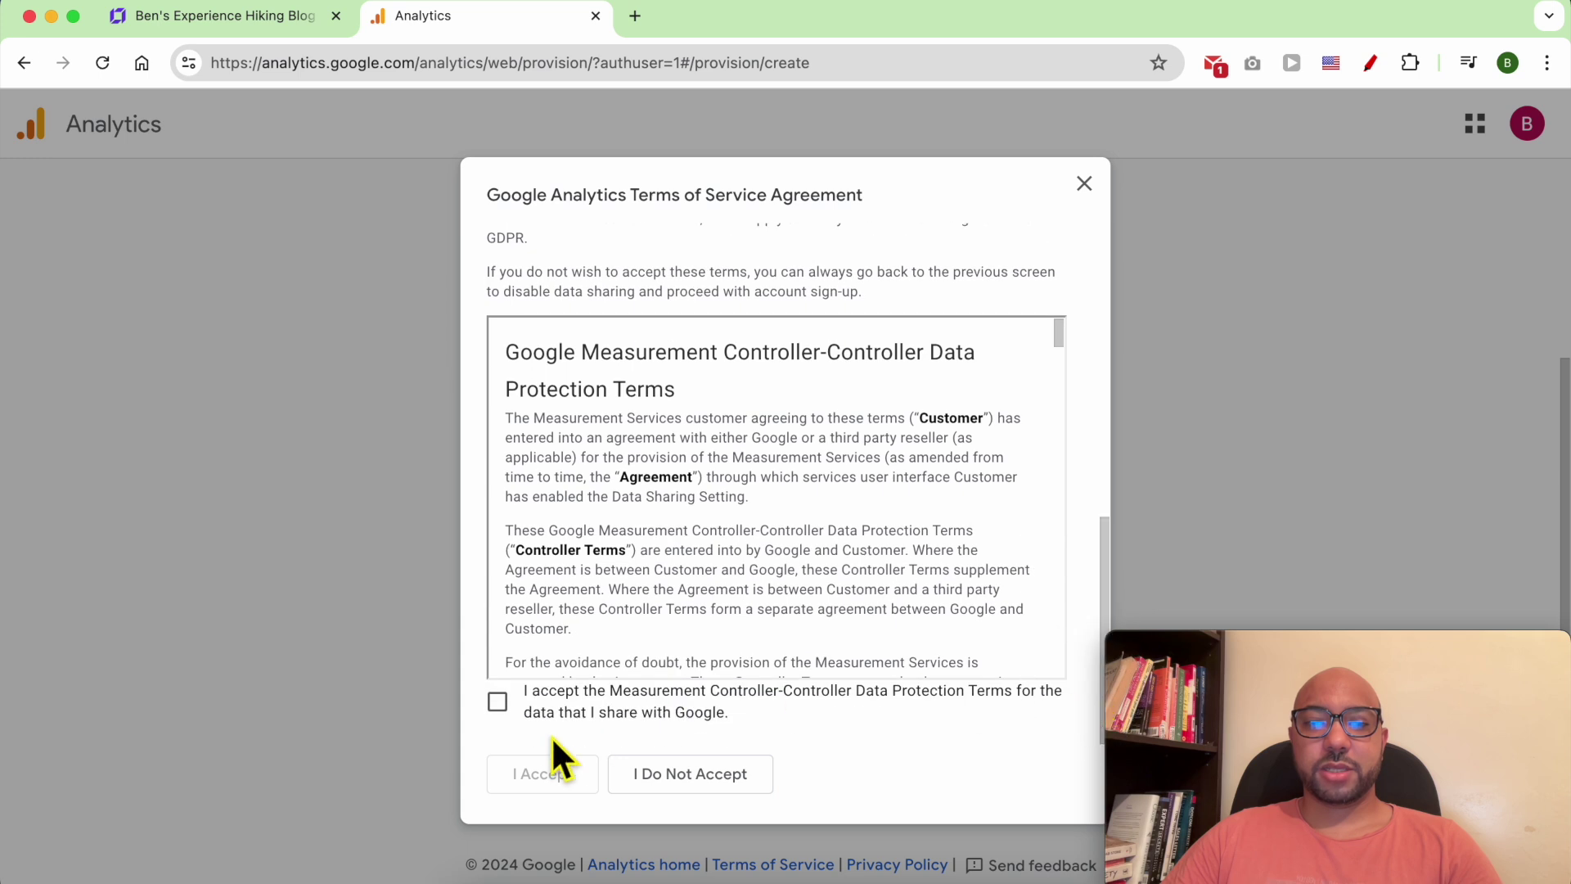
{"action": "left_click", "coordinate": [499, 704]}
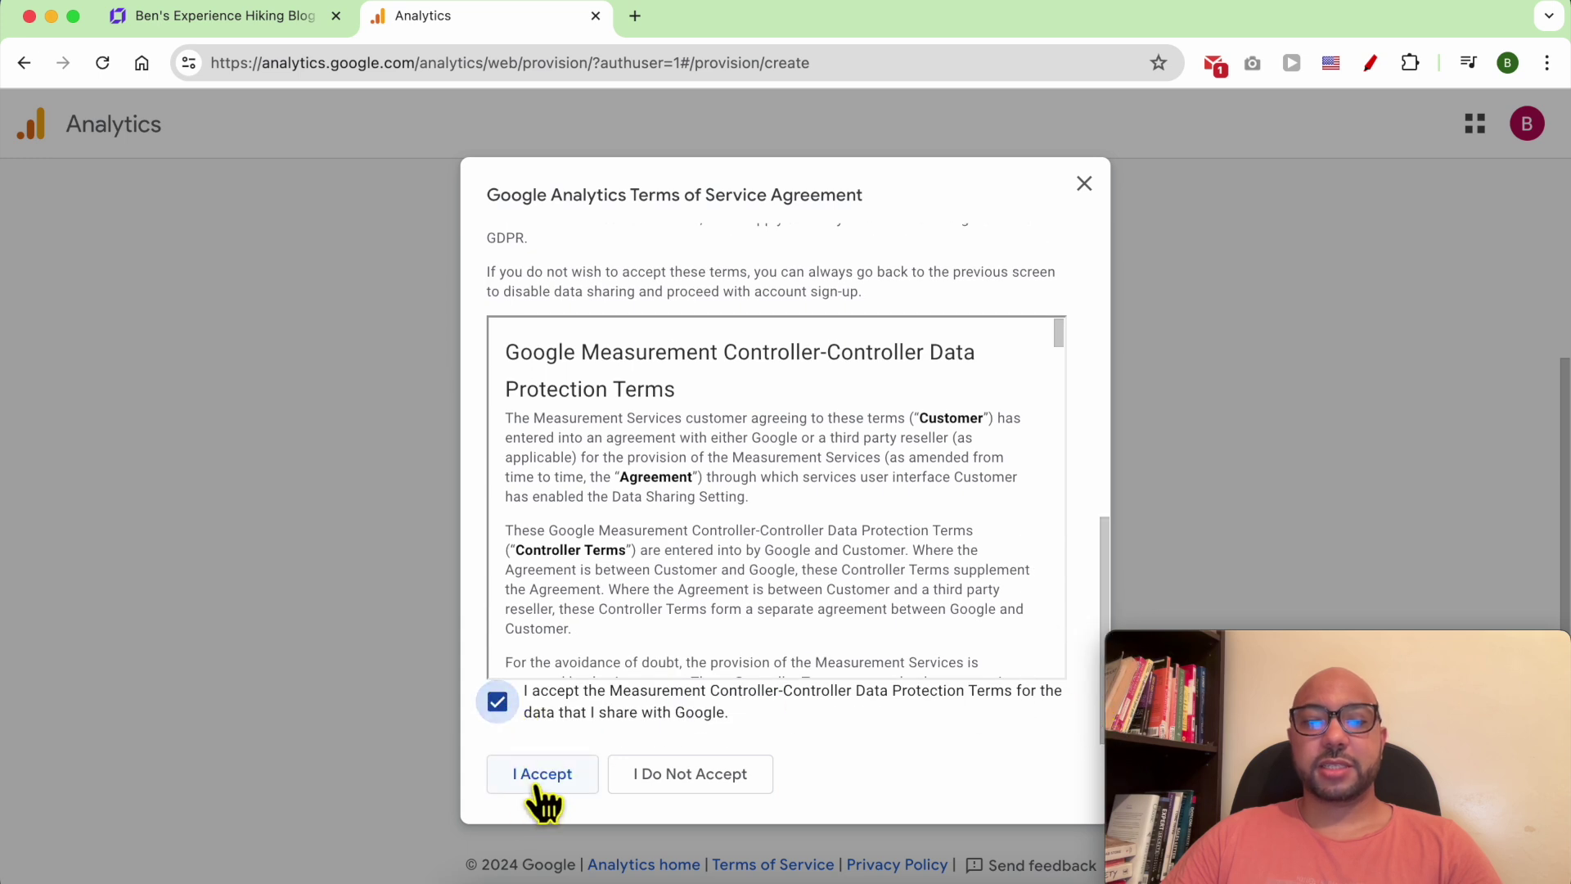
{"action": "left_click", "coordinate": [543, 774]}
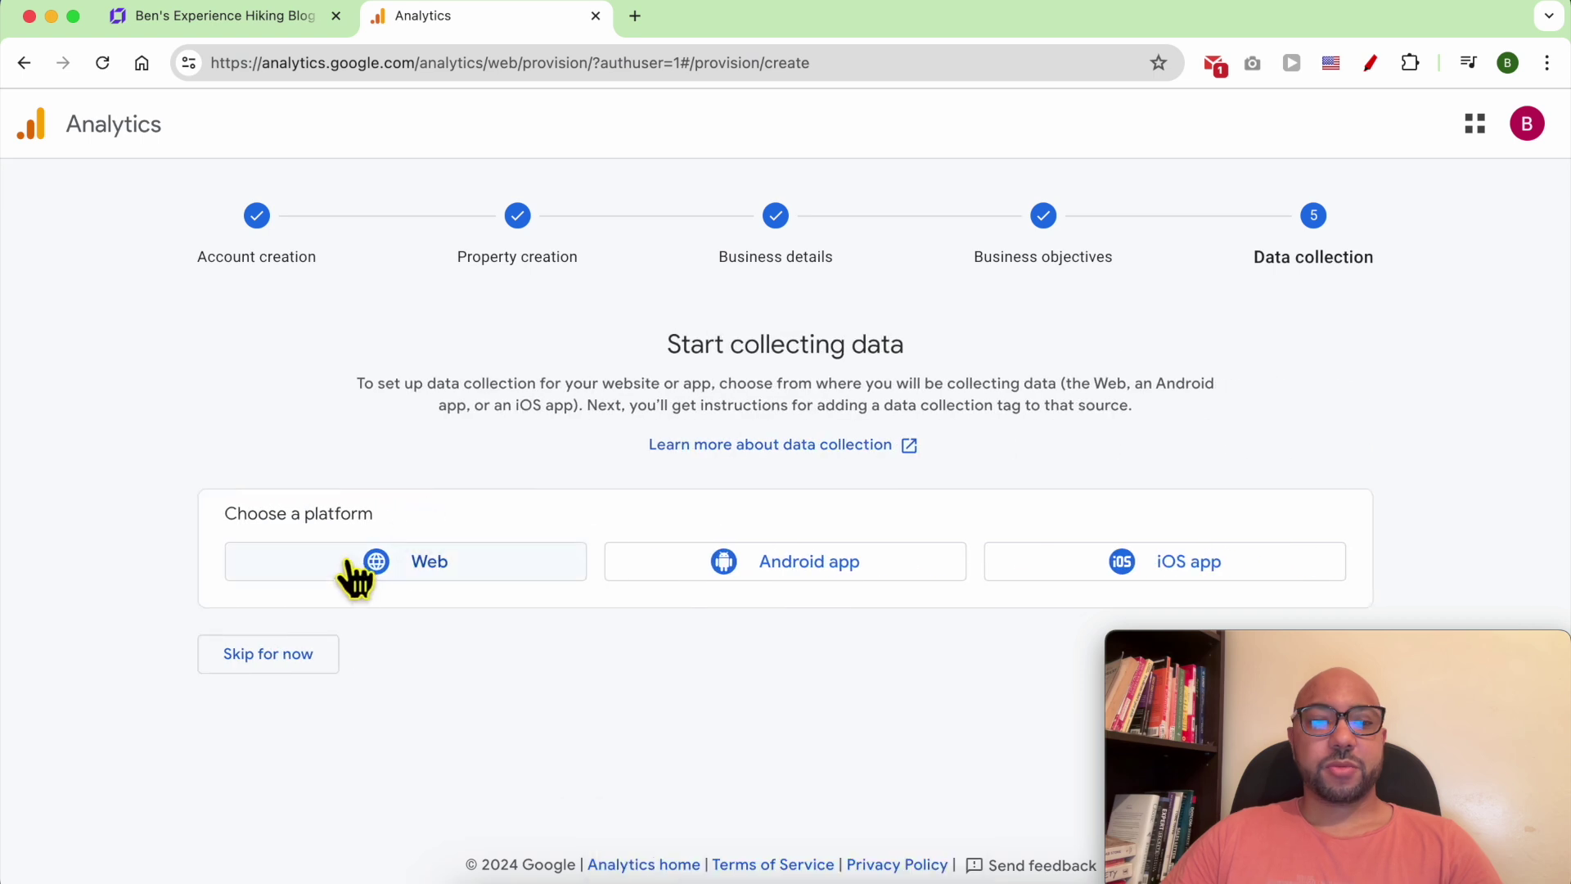
{"action": "left_click", "coordinate": [420, 565]}
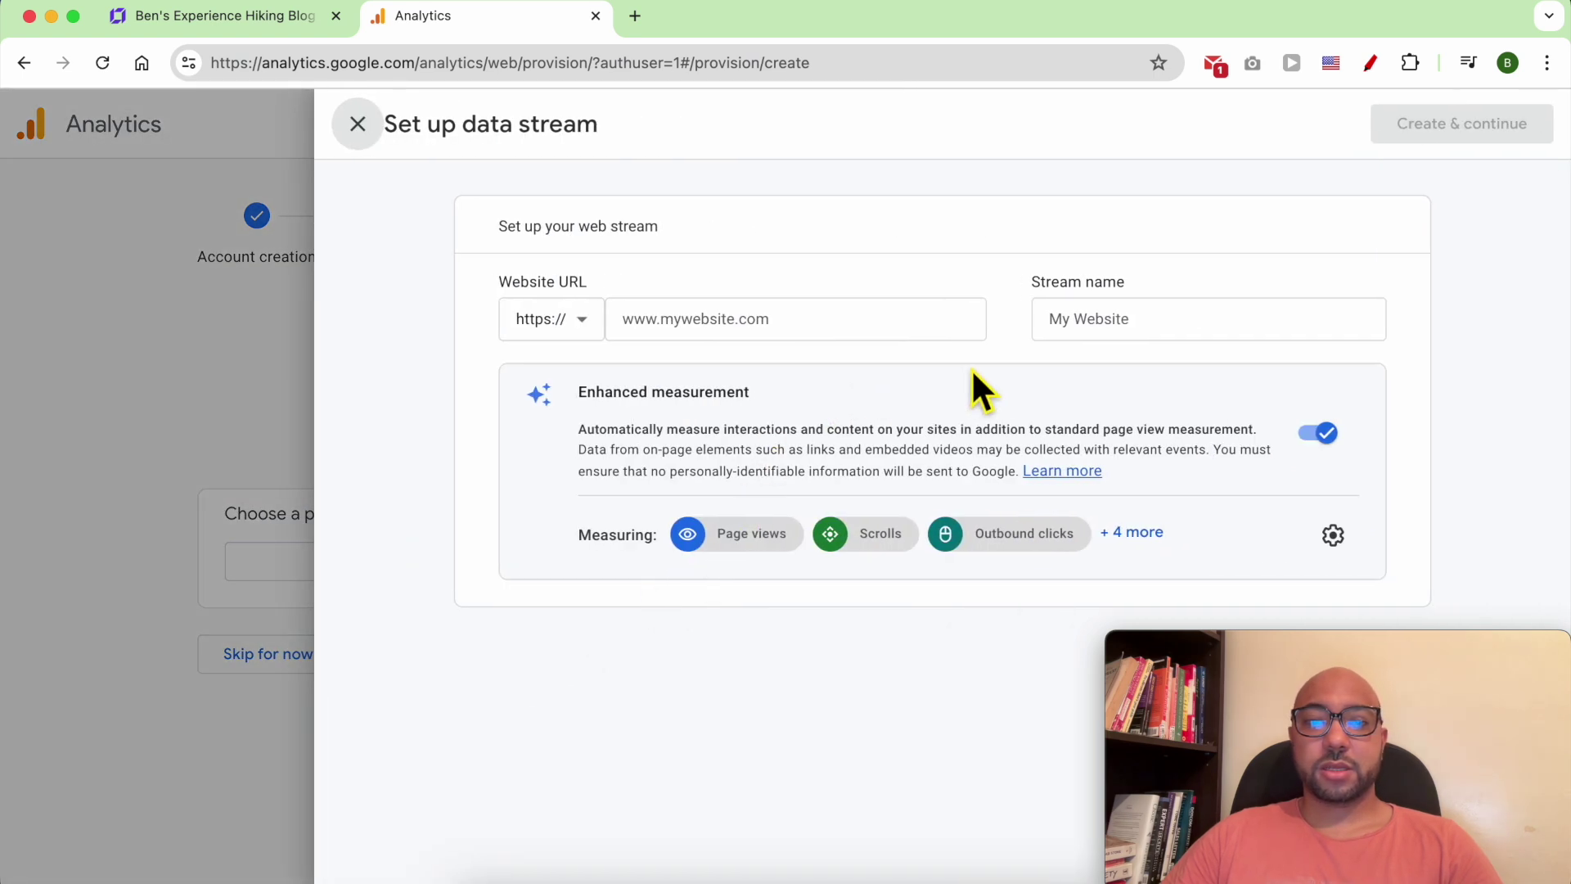
{"action": "left_click", "coordinate": [663, 339]}
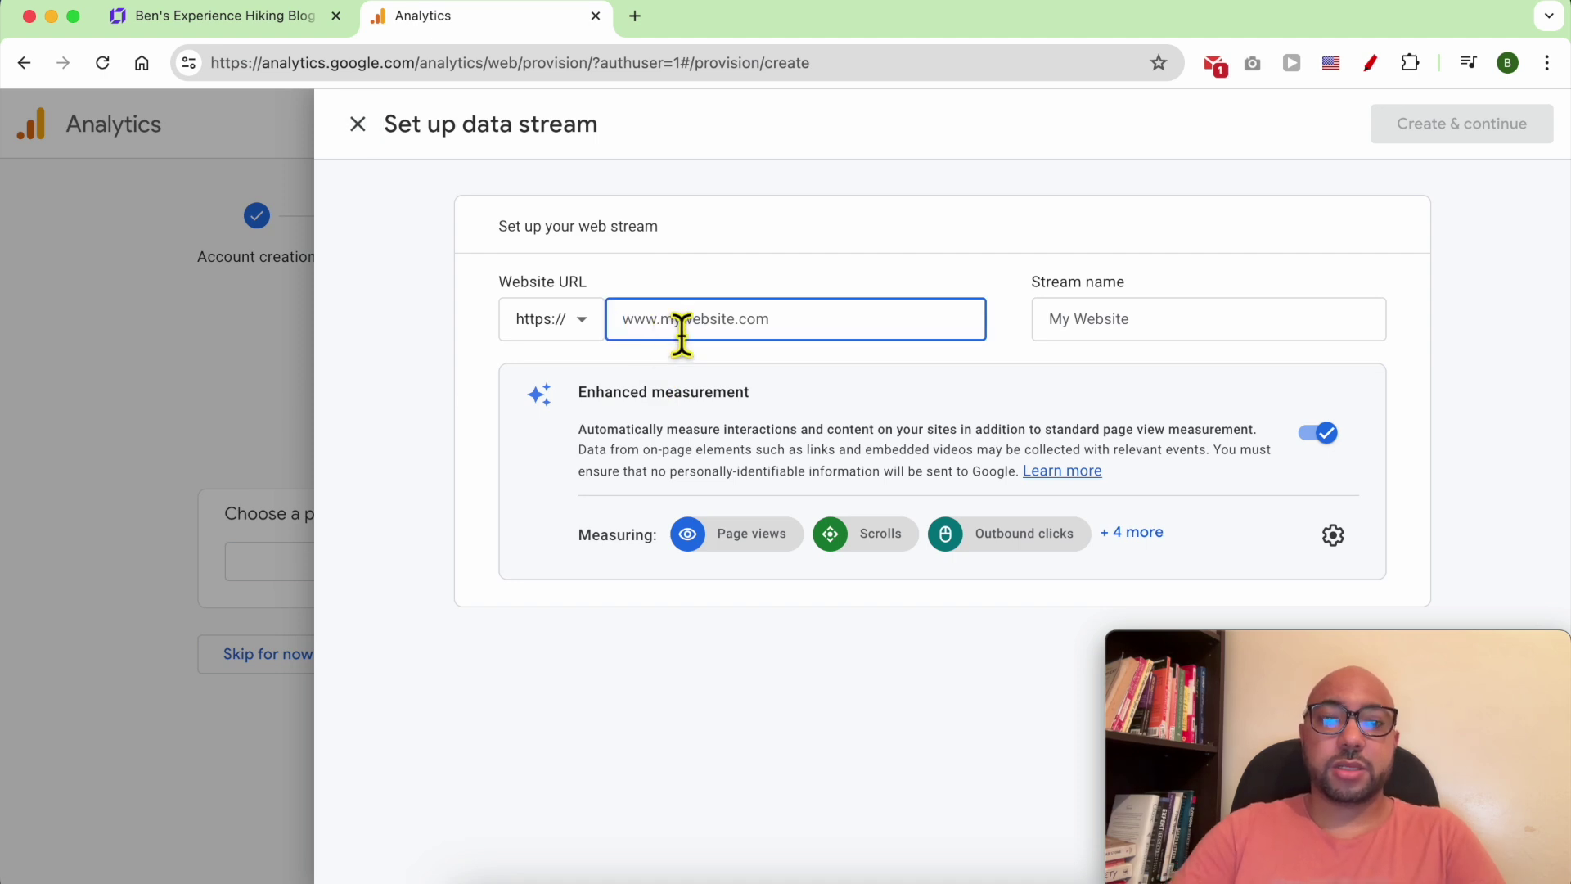
{"action": "type", "text": "www.benstes"}
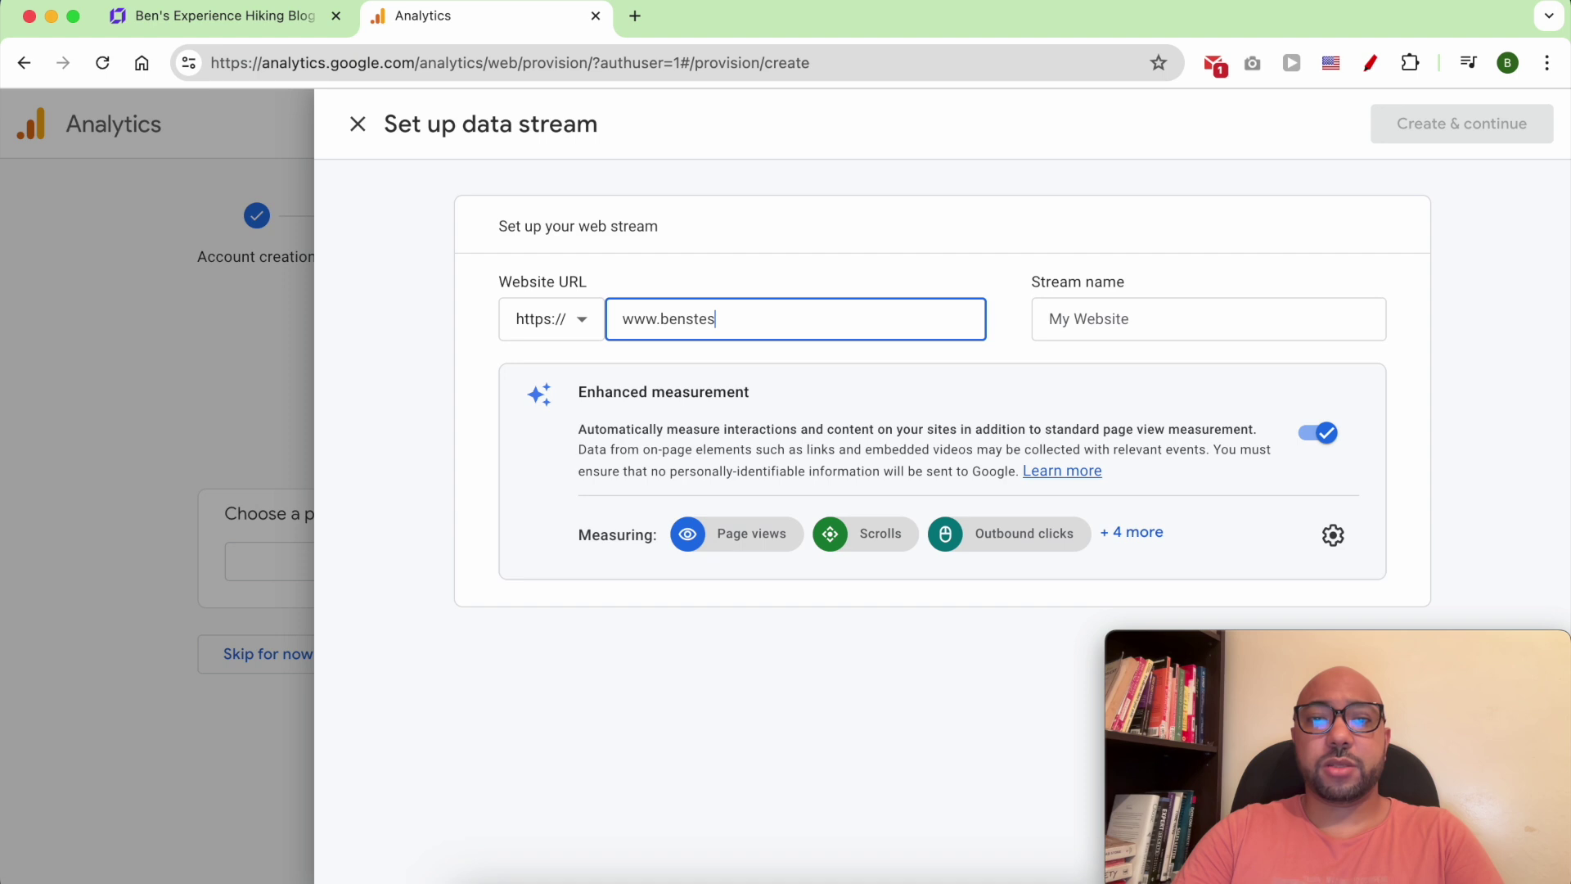
{"action": "type", "text": "tinghosti"}
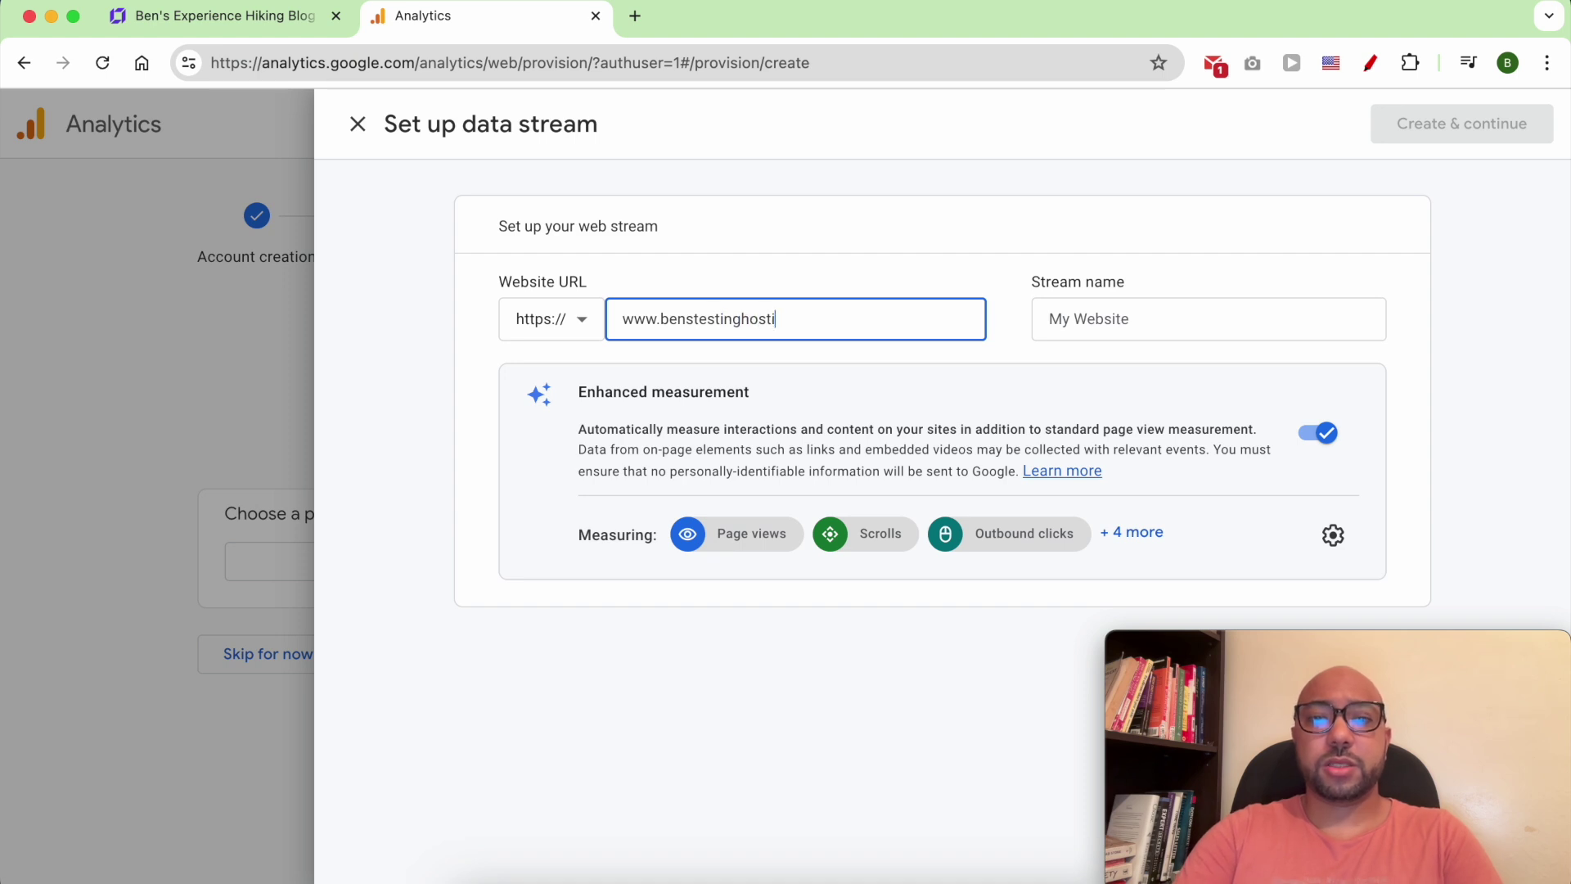
{"action": "type", "text": "ng.com"}
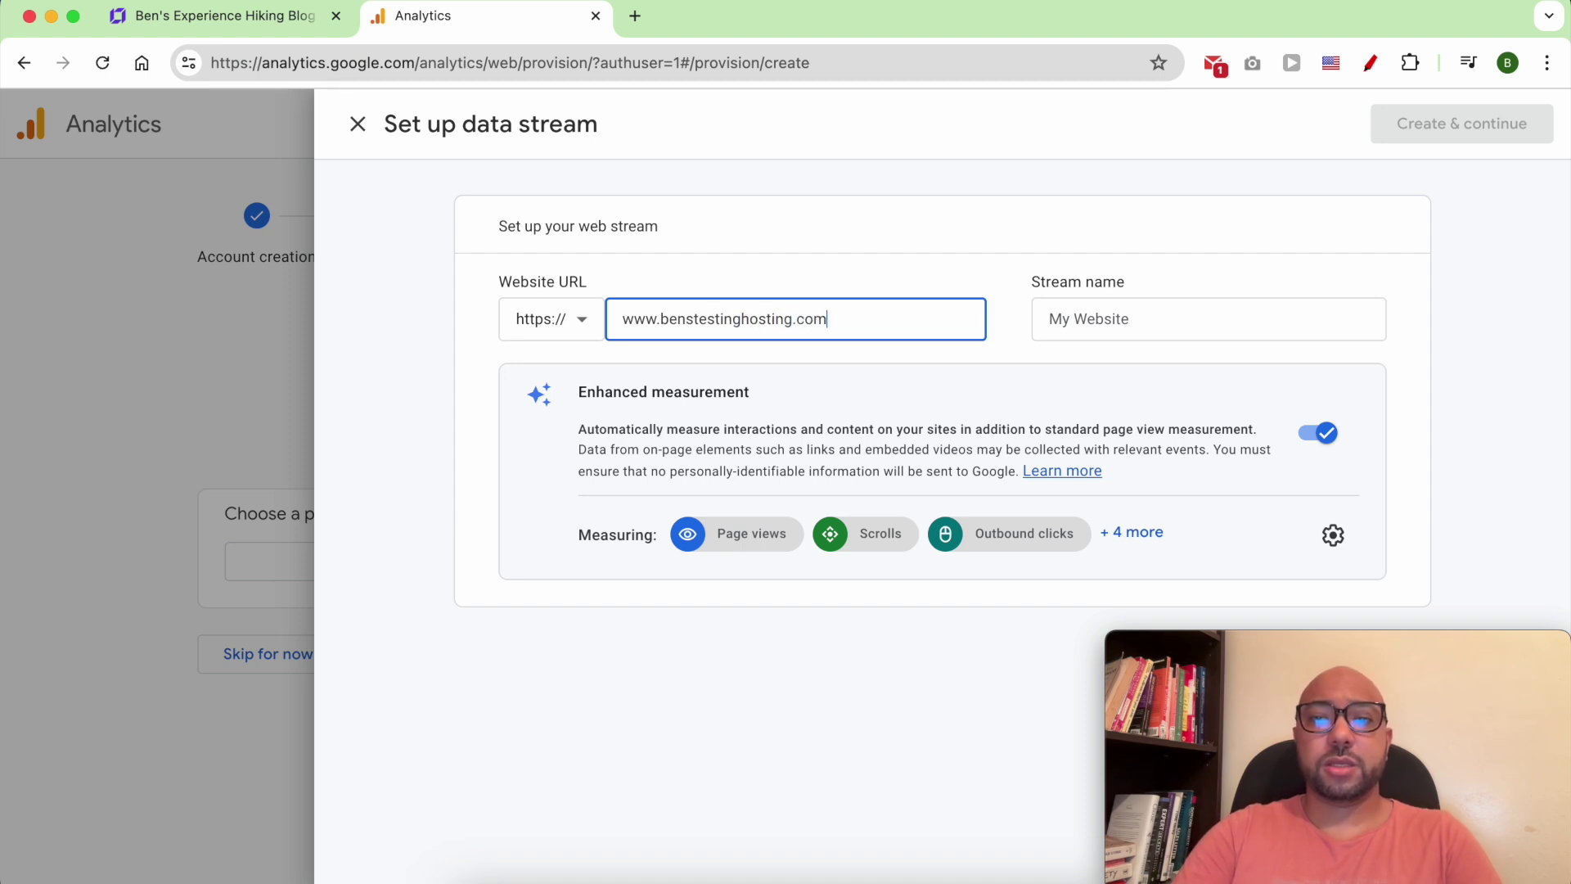
{"action": "left_click", "coordinate": [1122, 348]}
{"action": "type", "text": "Ben's "}
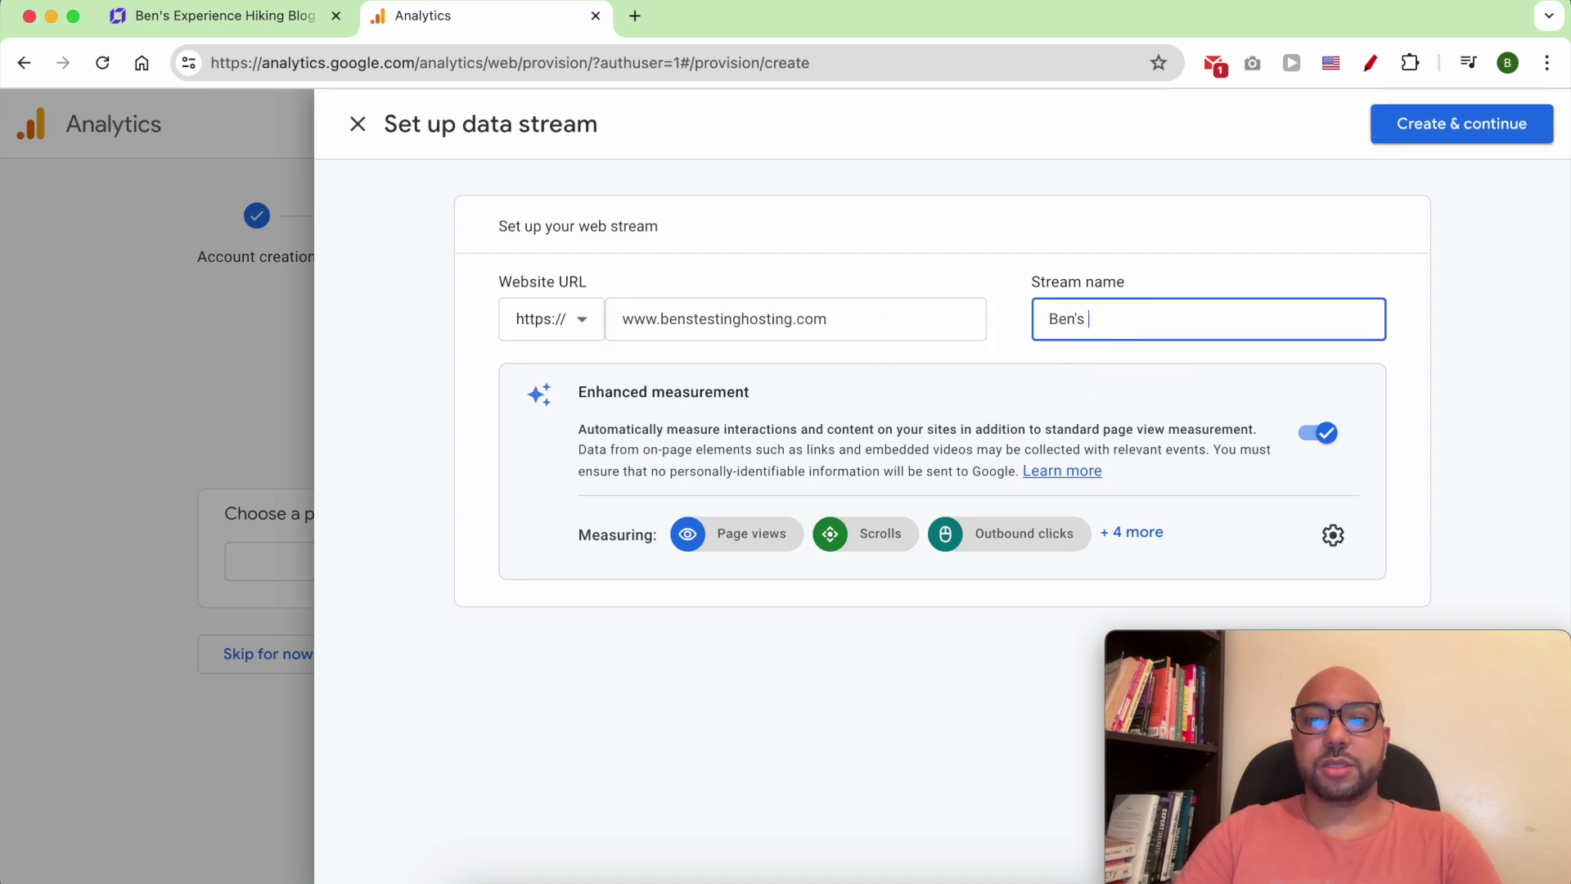
{"action": "type", "text": "Adventures"}
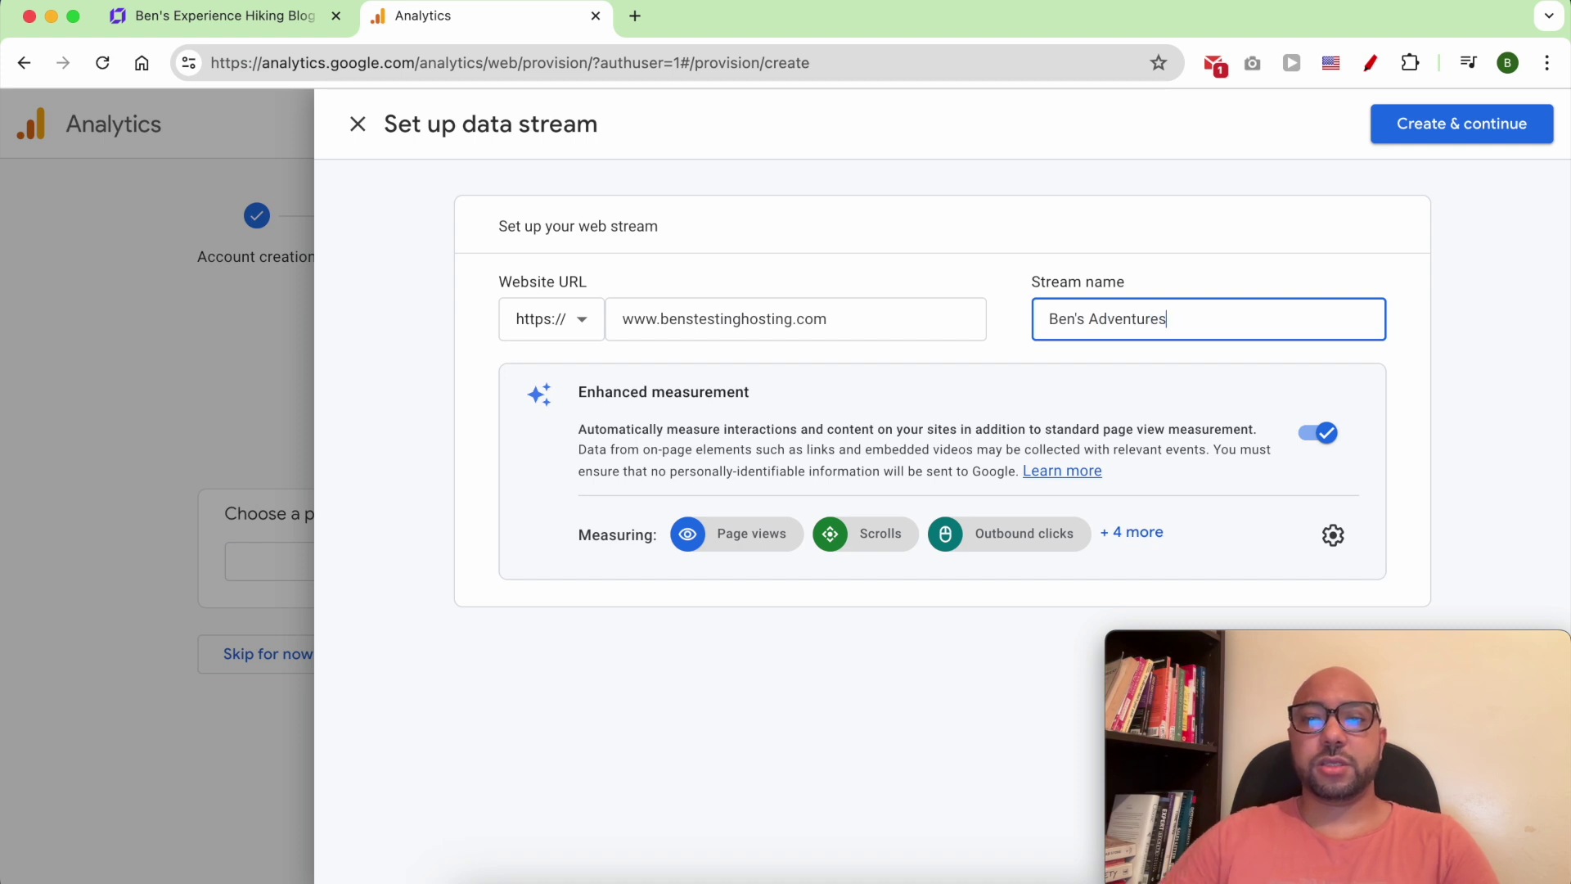
{"action": "left_click_drag", "start_coordinate": [1367, 666], "coordinate": [273, 666]}
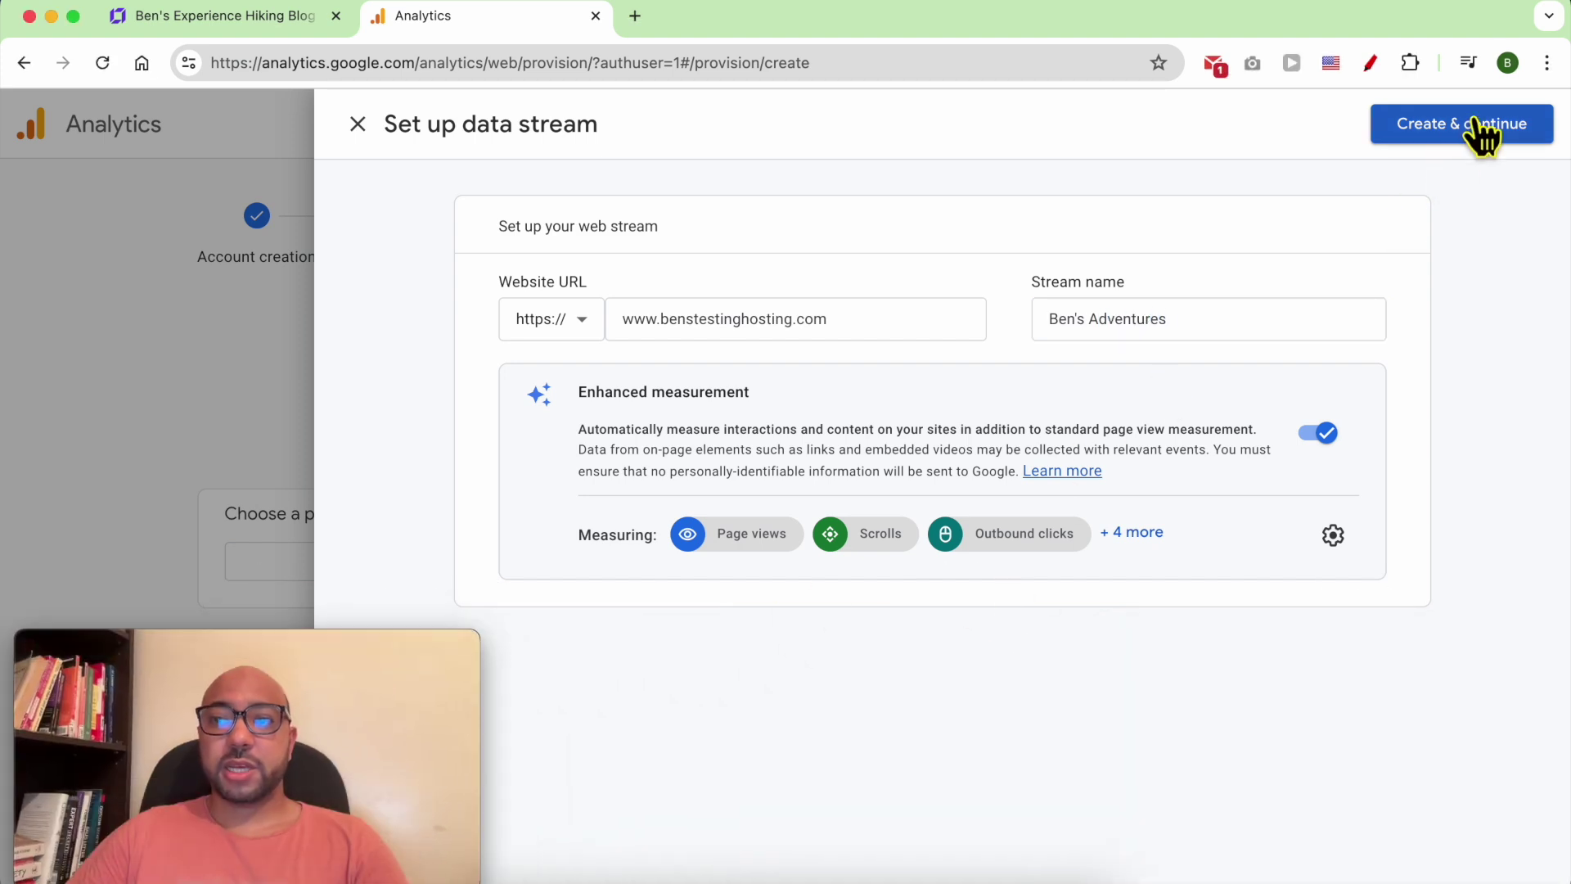
{"action": "left_click", "coordinate": [1524, 126]}
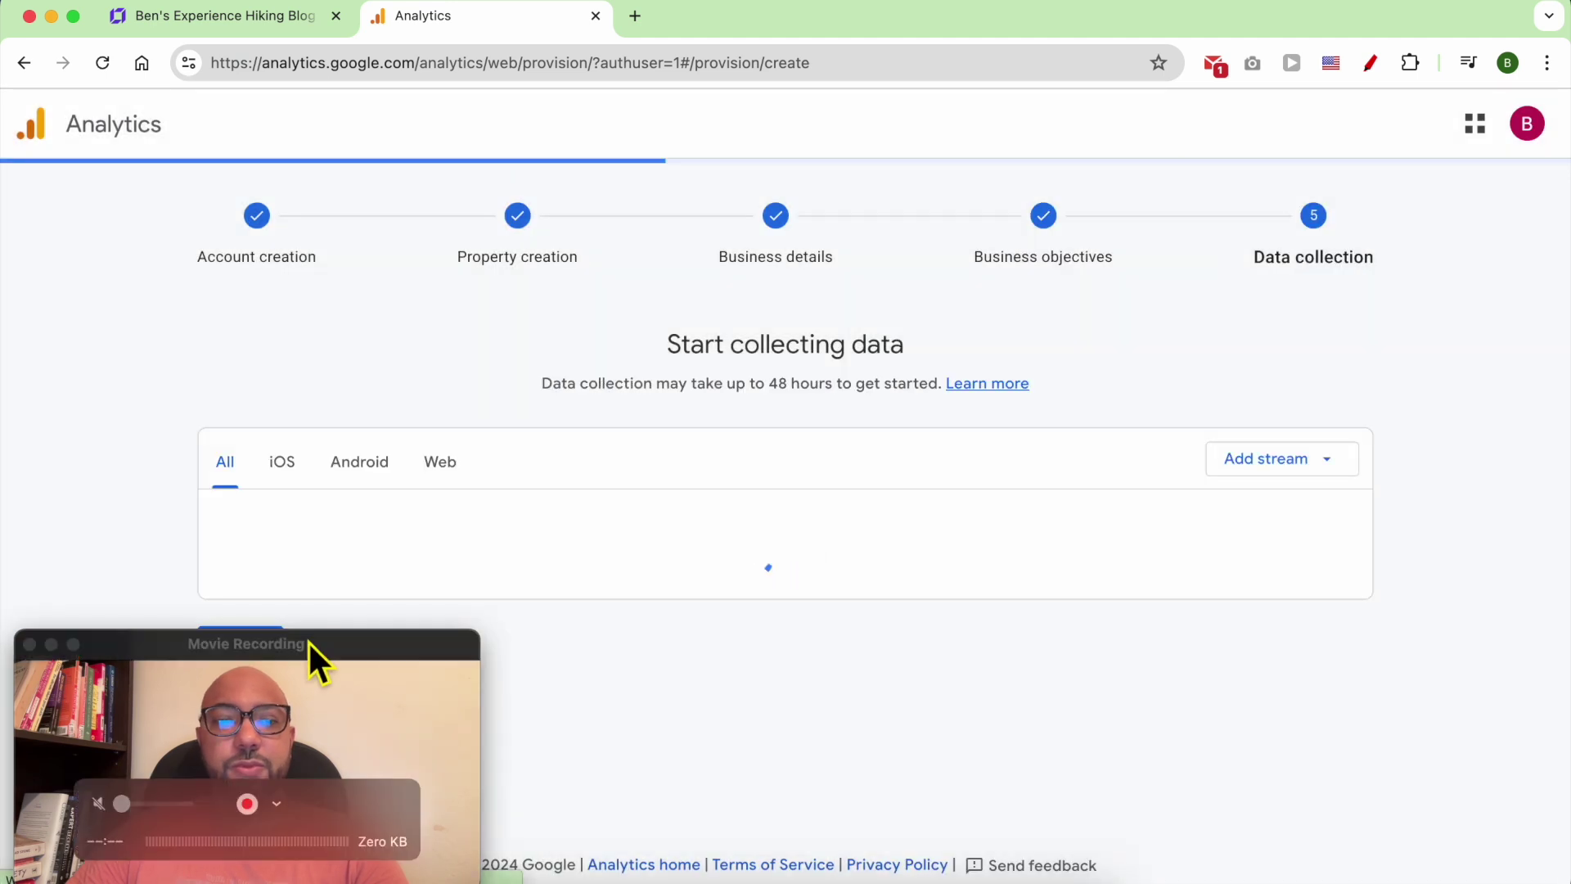
- Copy the measurement ID from the Ben's Adventures stream details
{"action": "left_click_drag", "start_coordinate": [314, 662], "coordinate": [1421, 649]}
{"action": "left_click", "coordinate": [246, 604]}
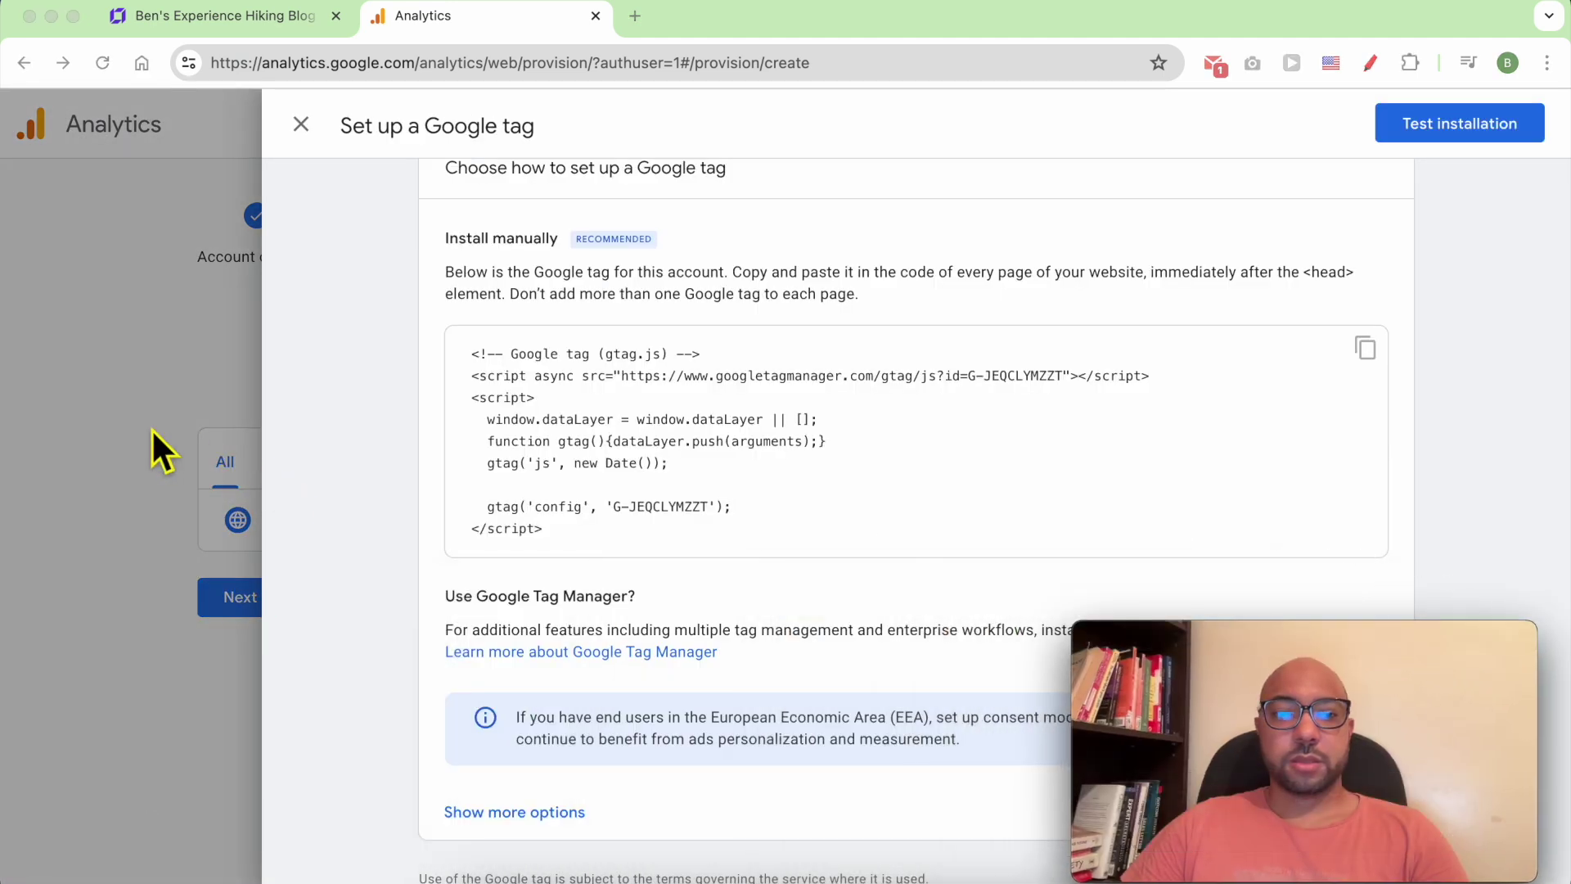
{"action": "left_click", "coordinate": [302, 124]}
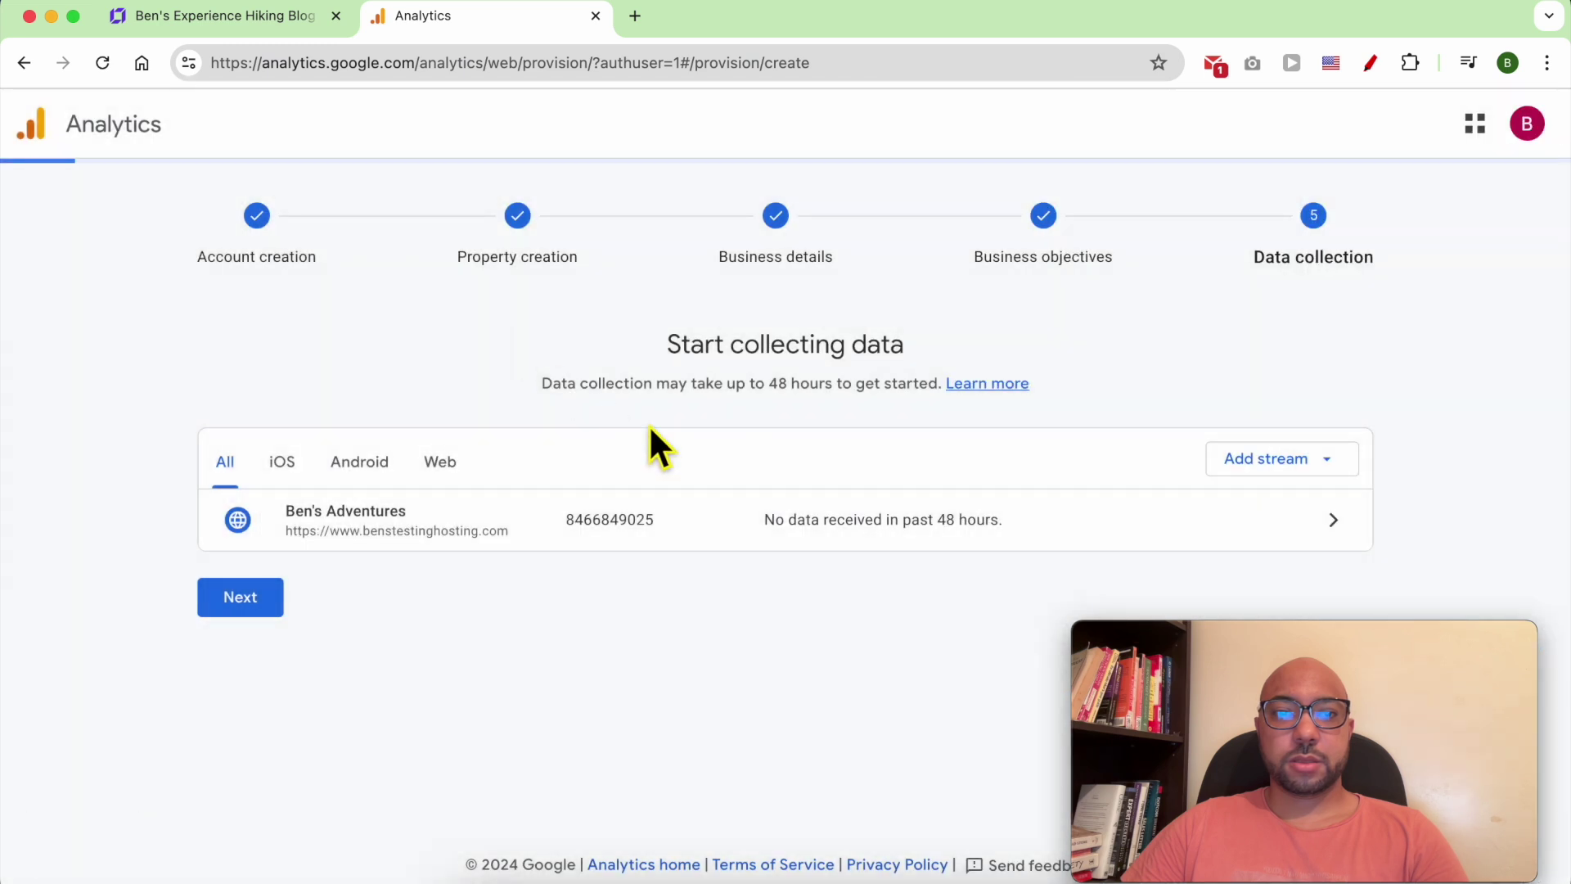
{"action": "left_click", "coordinate": [819, 520]}
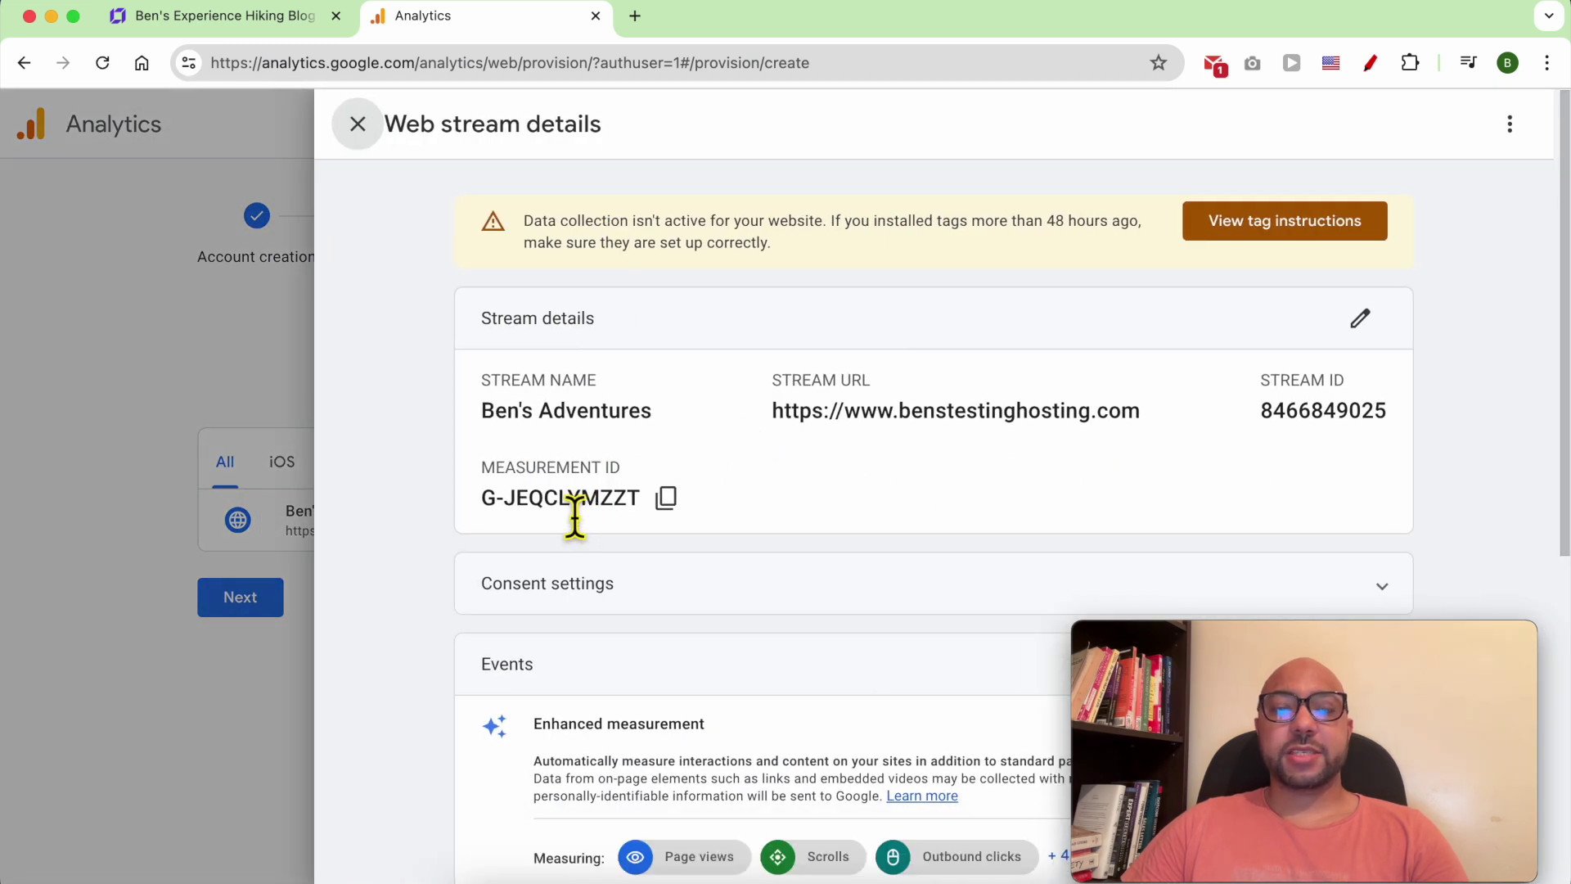
{"action": "left_click", "coordinate": [679, 503]}
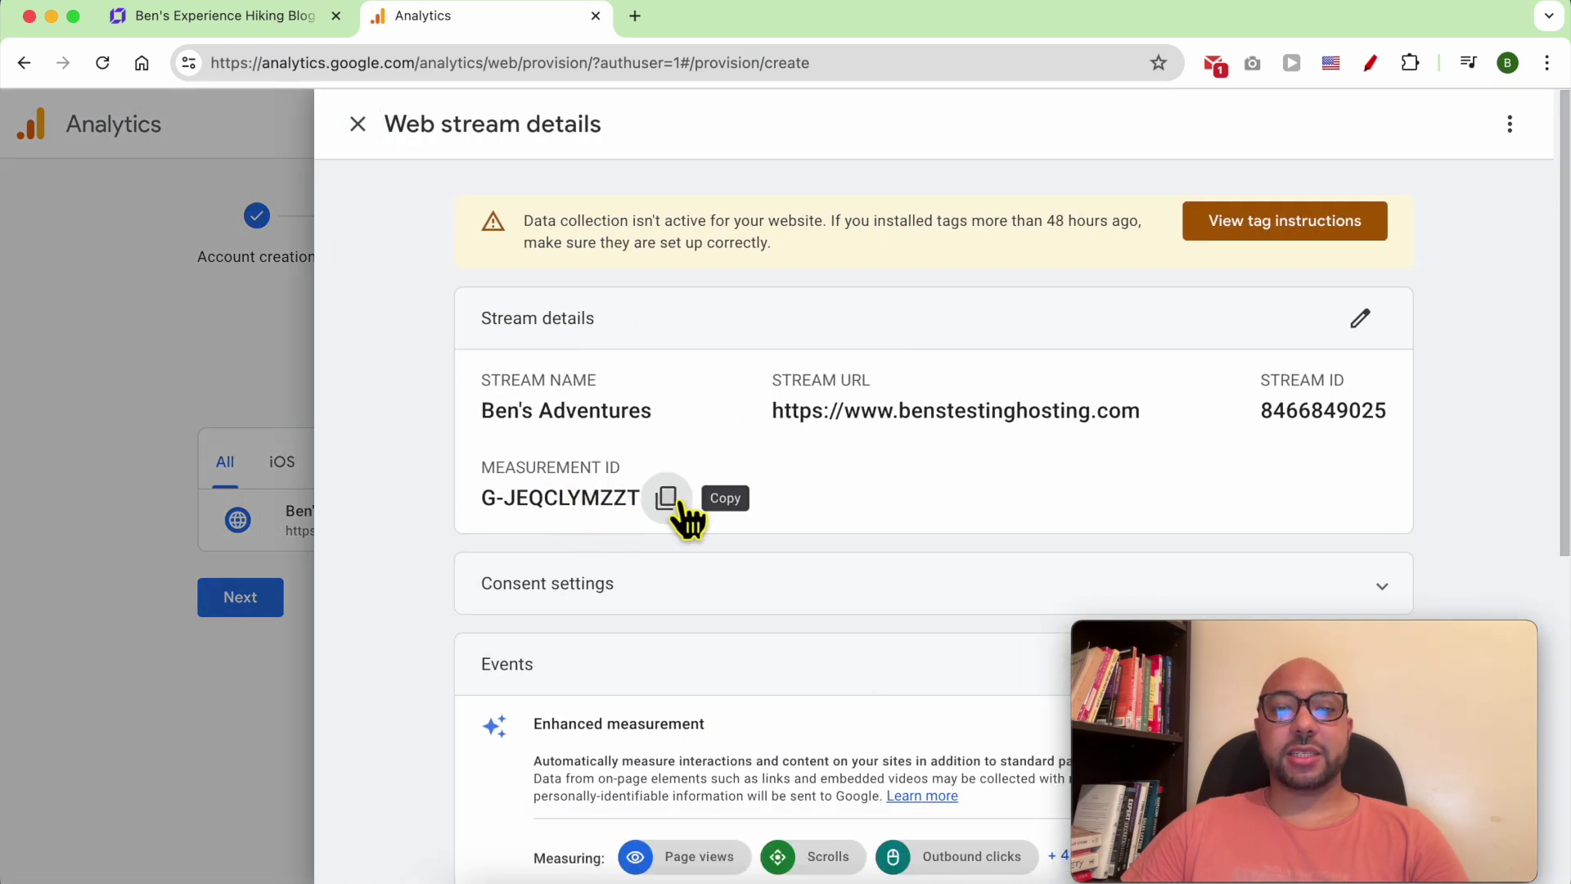
- Paste the measurement ID into Hostinger's Google Analytics ID field and save changes
{"action": "left_click", "coordinate": [263, 17]}
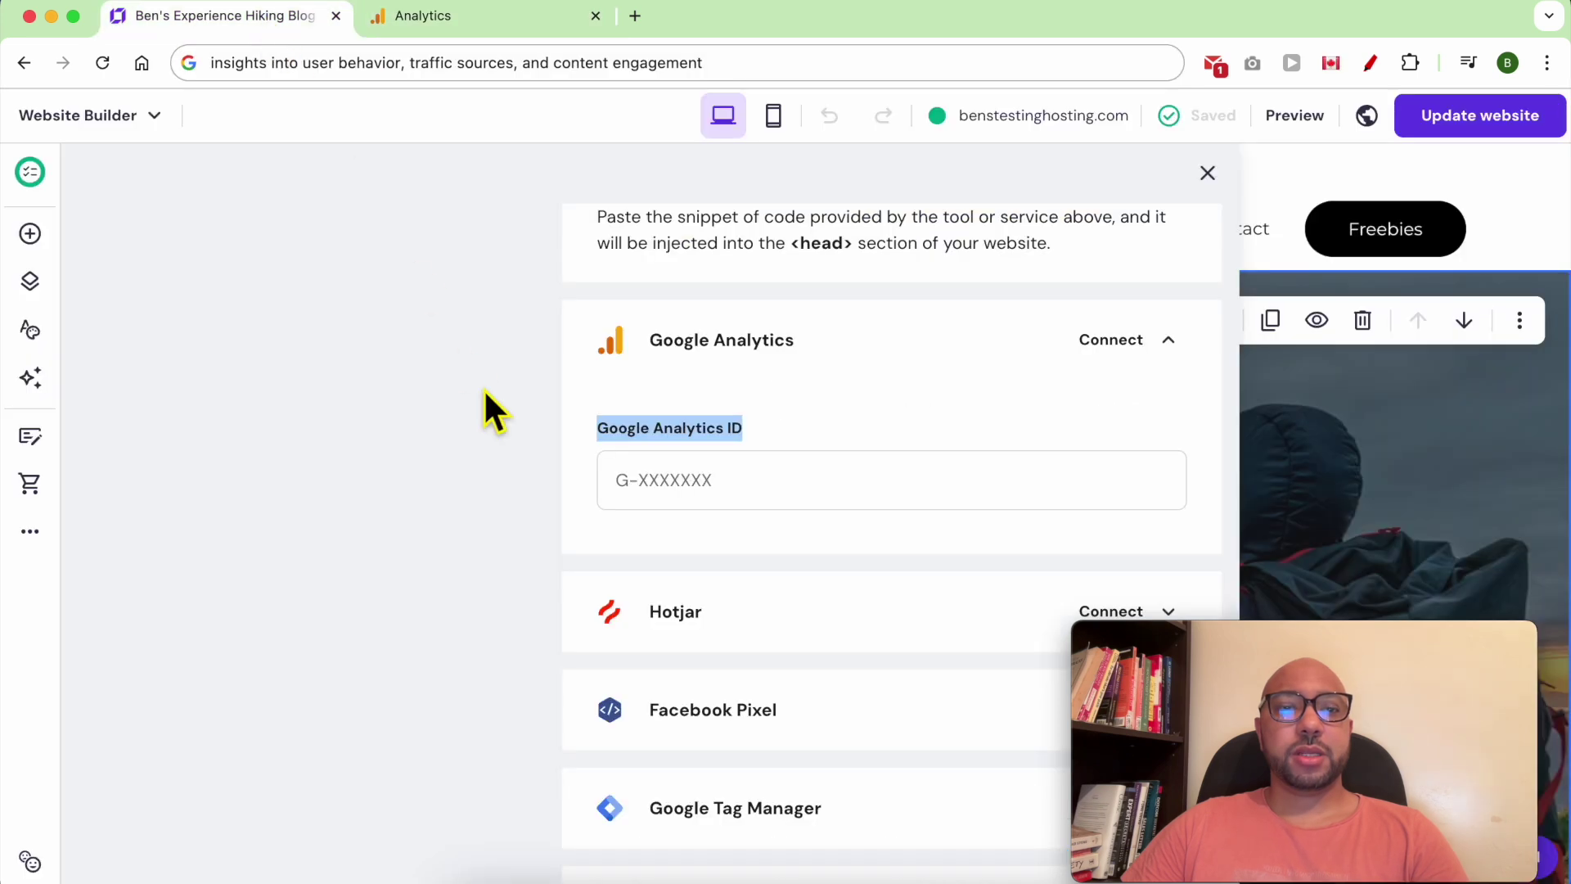
{"action": "left_click", "coordinate": [720, 503]}
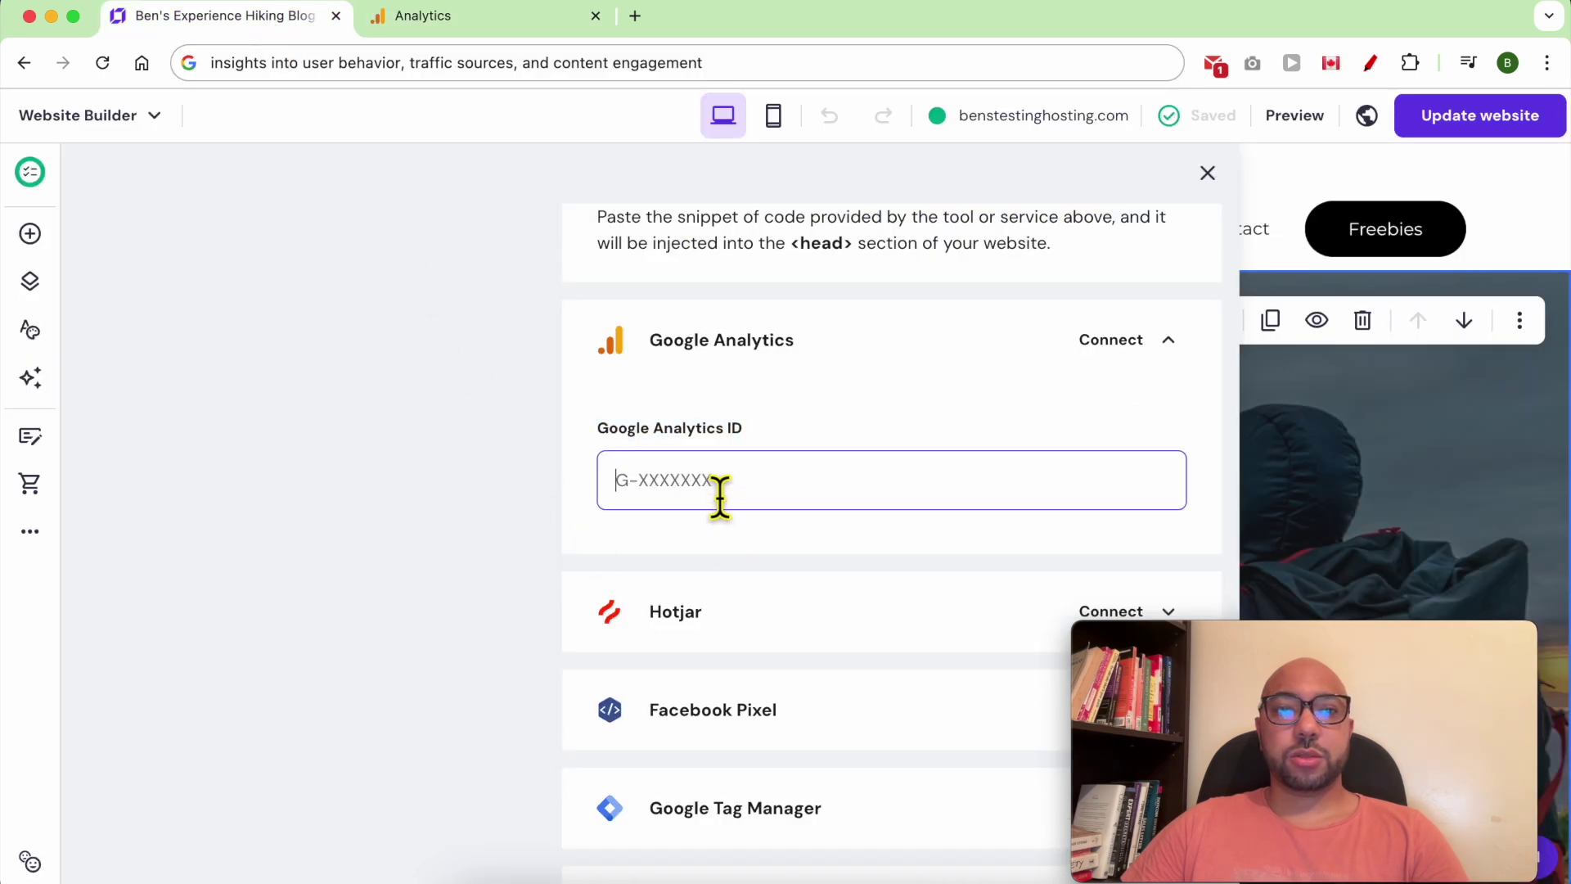
{"action": "right_click", "coordinate": [718, 491]}
{"action": "left_click", "coordinate": [762, 578]}
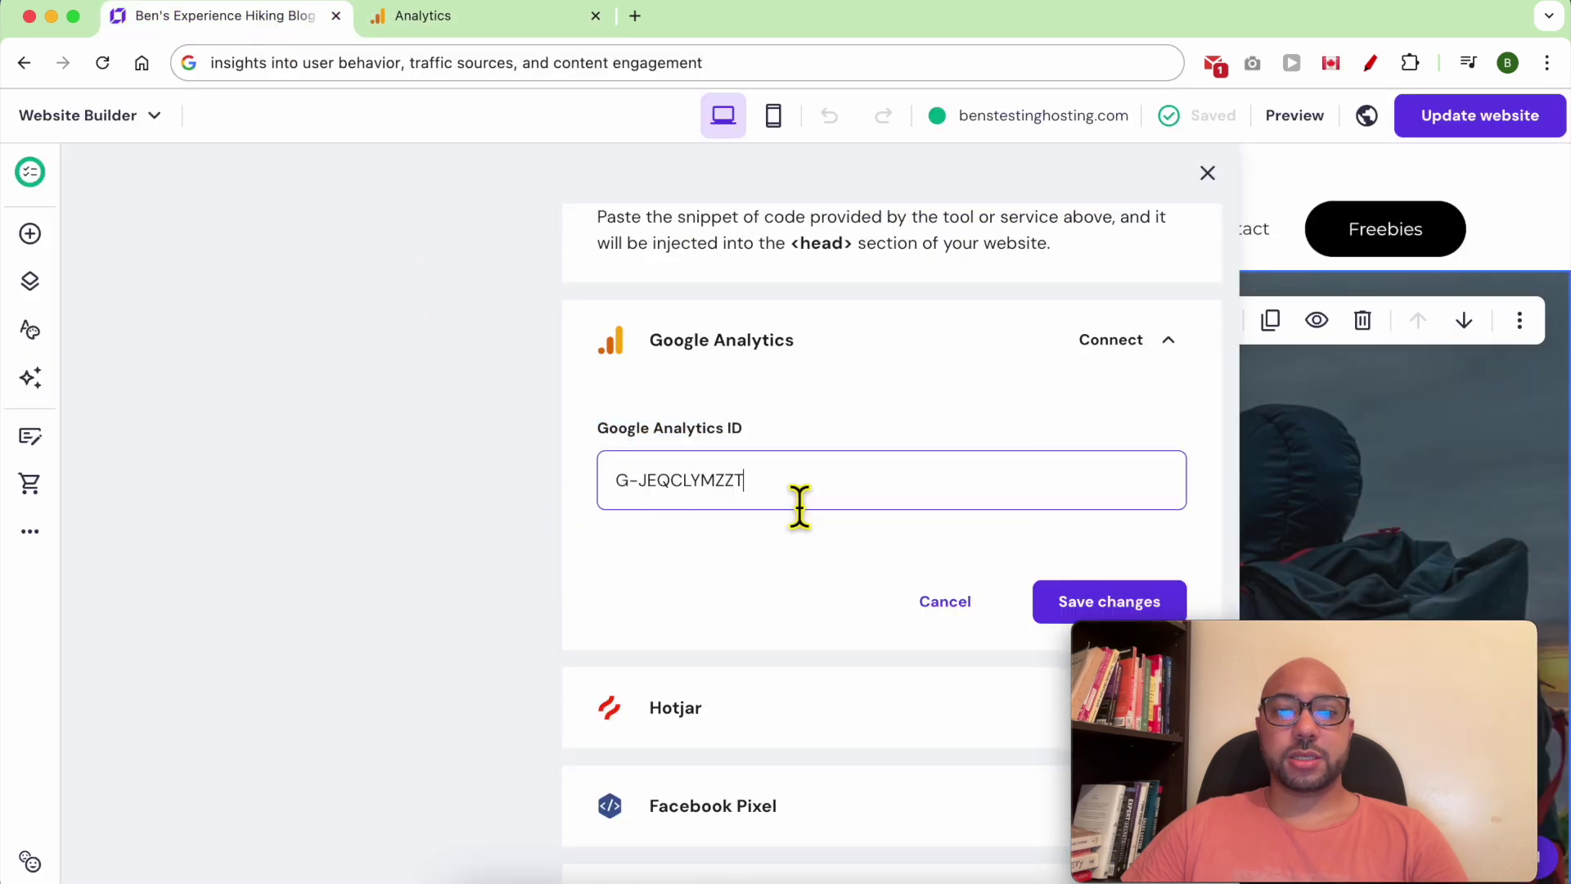
{"action": "left_click", "coordinate": [1063, 614]}
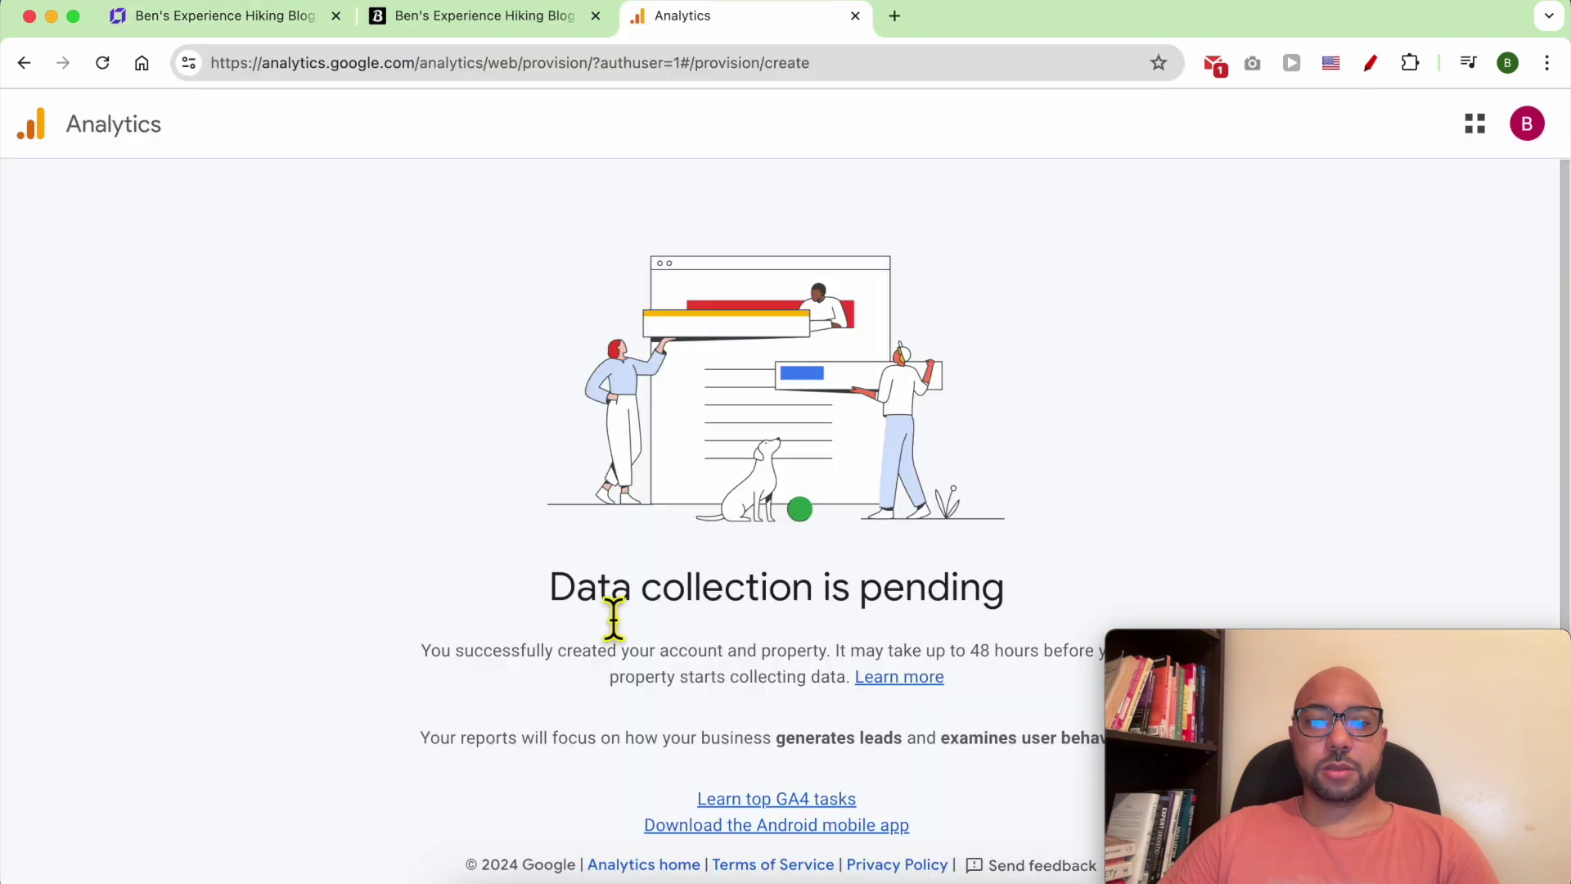
- Continue to the Analytics Home page, opting out of all email communications
{"action": "scroll", "coordinate": [593, 634], "scroll_direction": "down", "scroll_amount": 2}
{"action": "left_click_drag", "start_coordinate": [538, 483], "coordinate": [928, 483]}
{"action": "left_click", "coordinate": [1092, 474]}
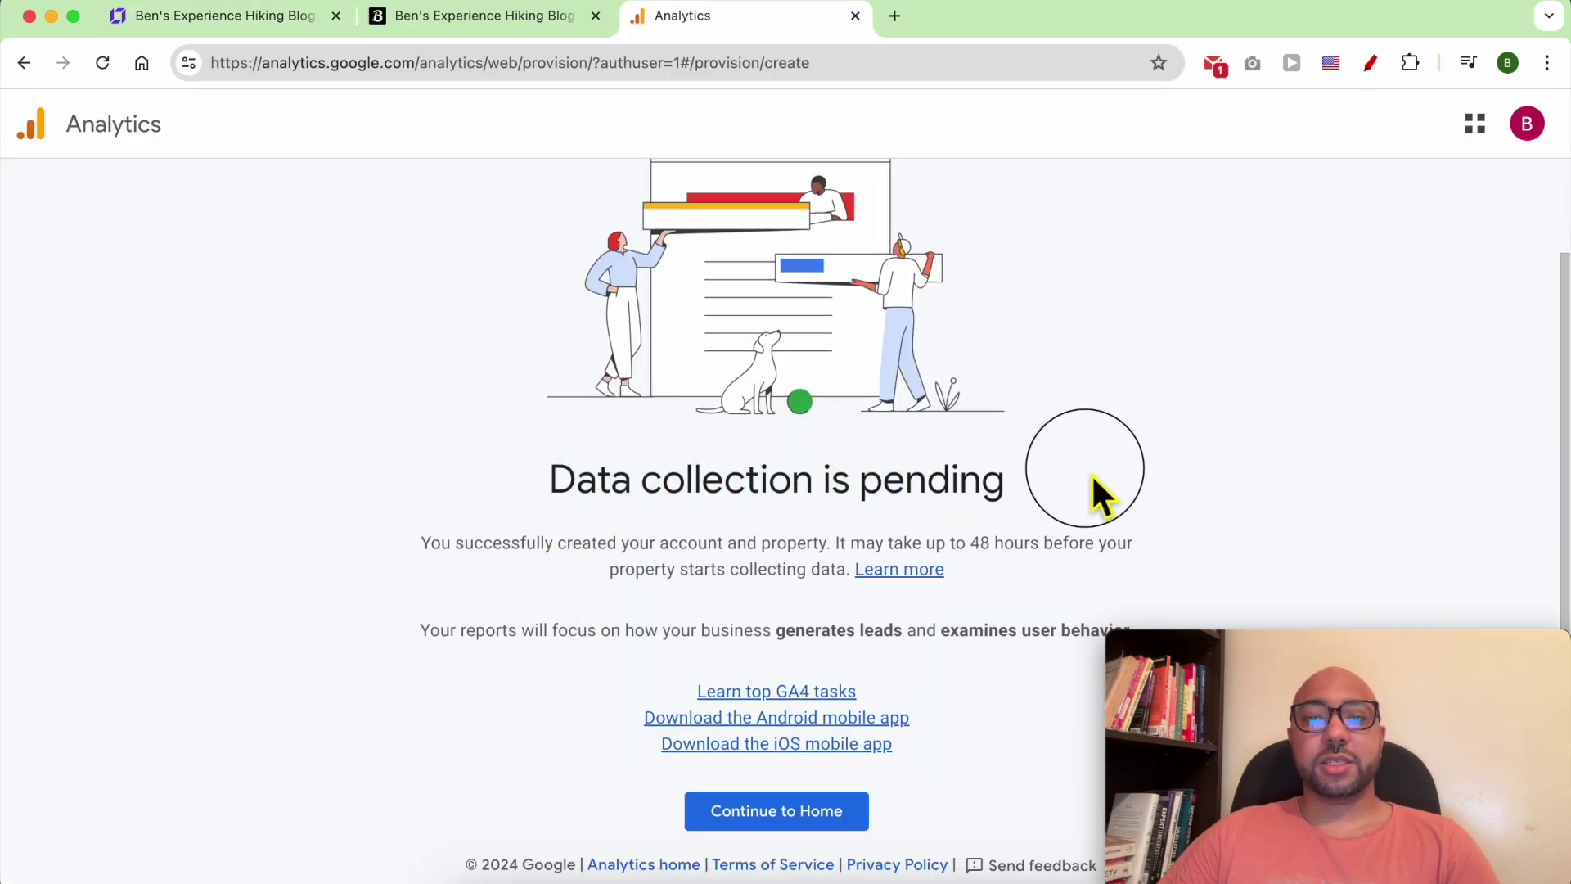
{"action": "left_click", "coordinate": [792, 820]}
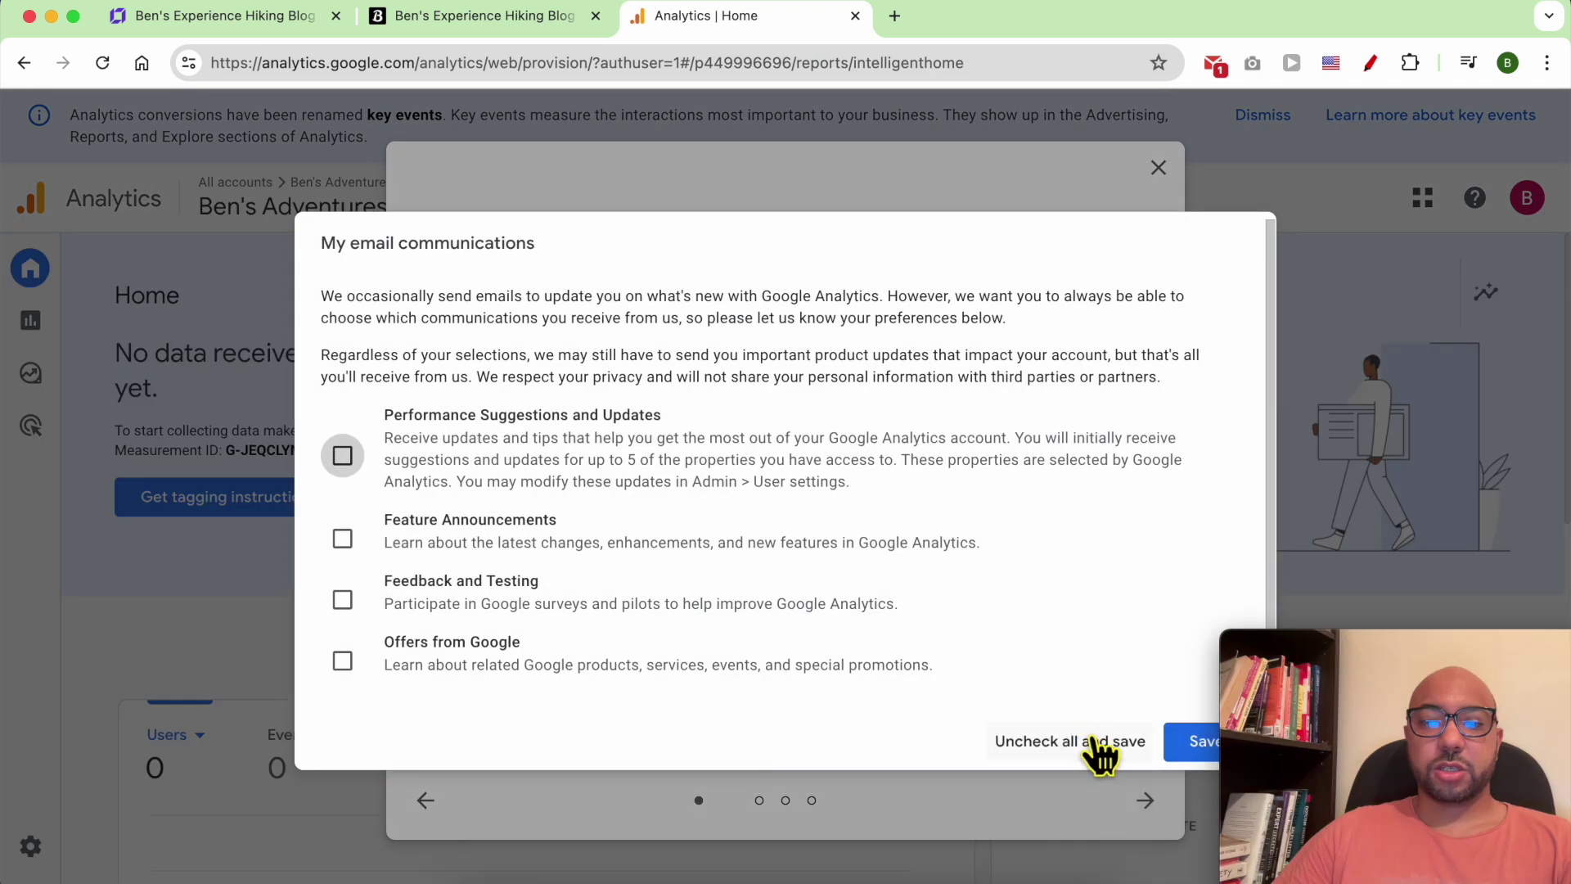
{"action": "left_click", "coordinate": [1095, 741]}
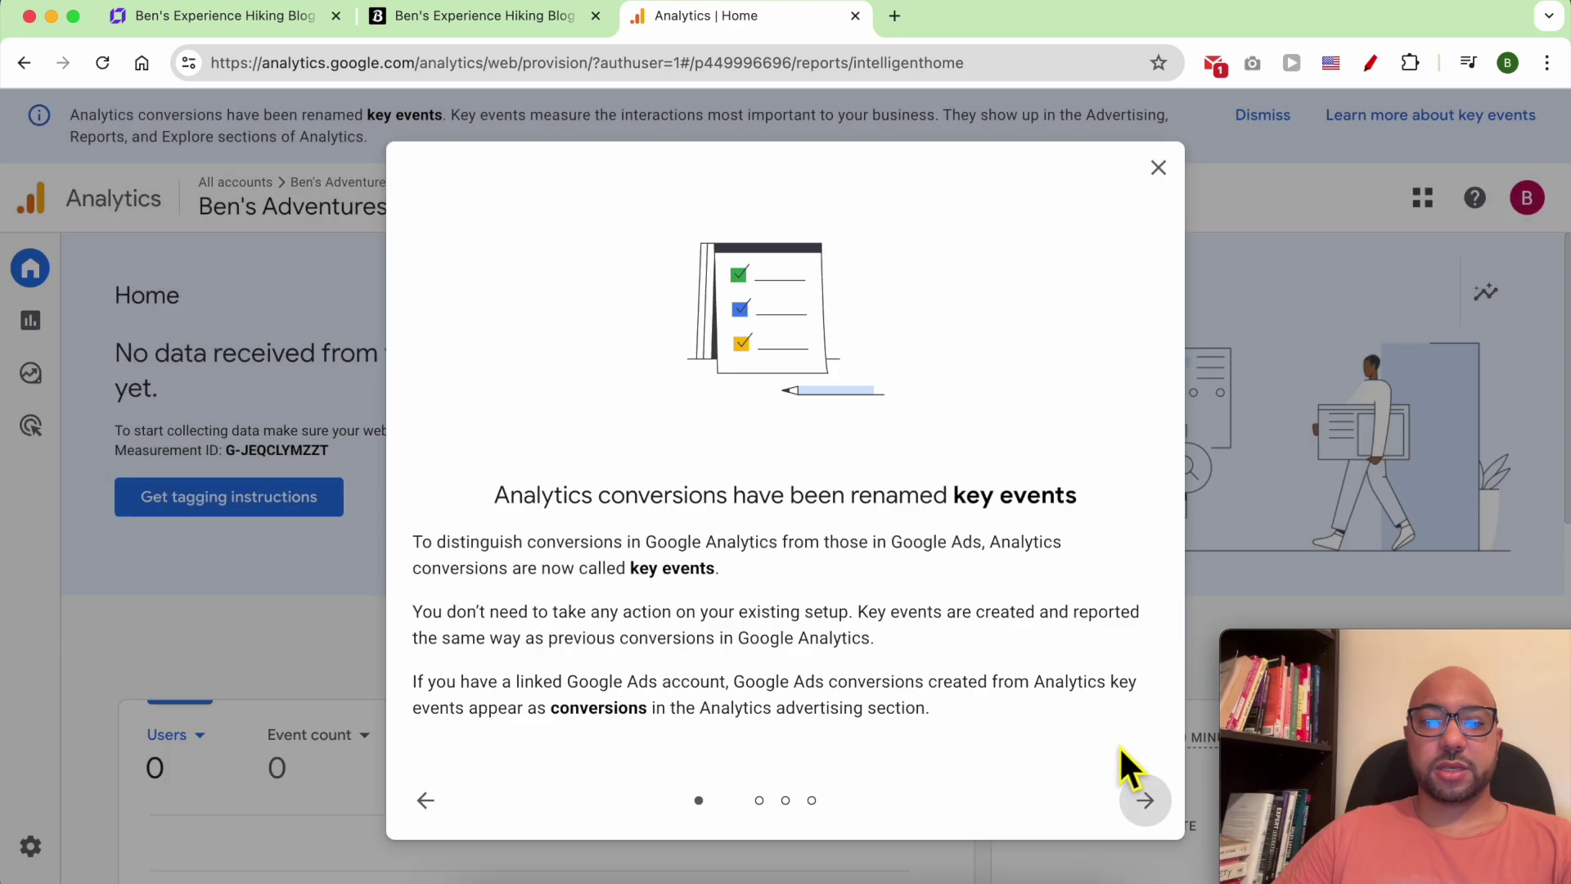
- Dismiss the key events notice and check the Home page's Users chart shows 0 users
{"action": "left_click", "coordinate": [1157, 168]}
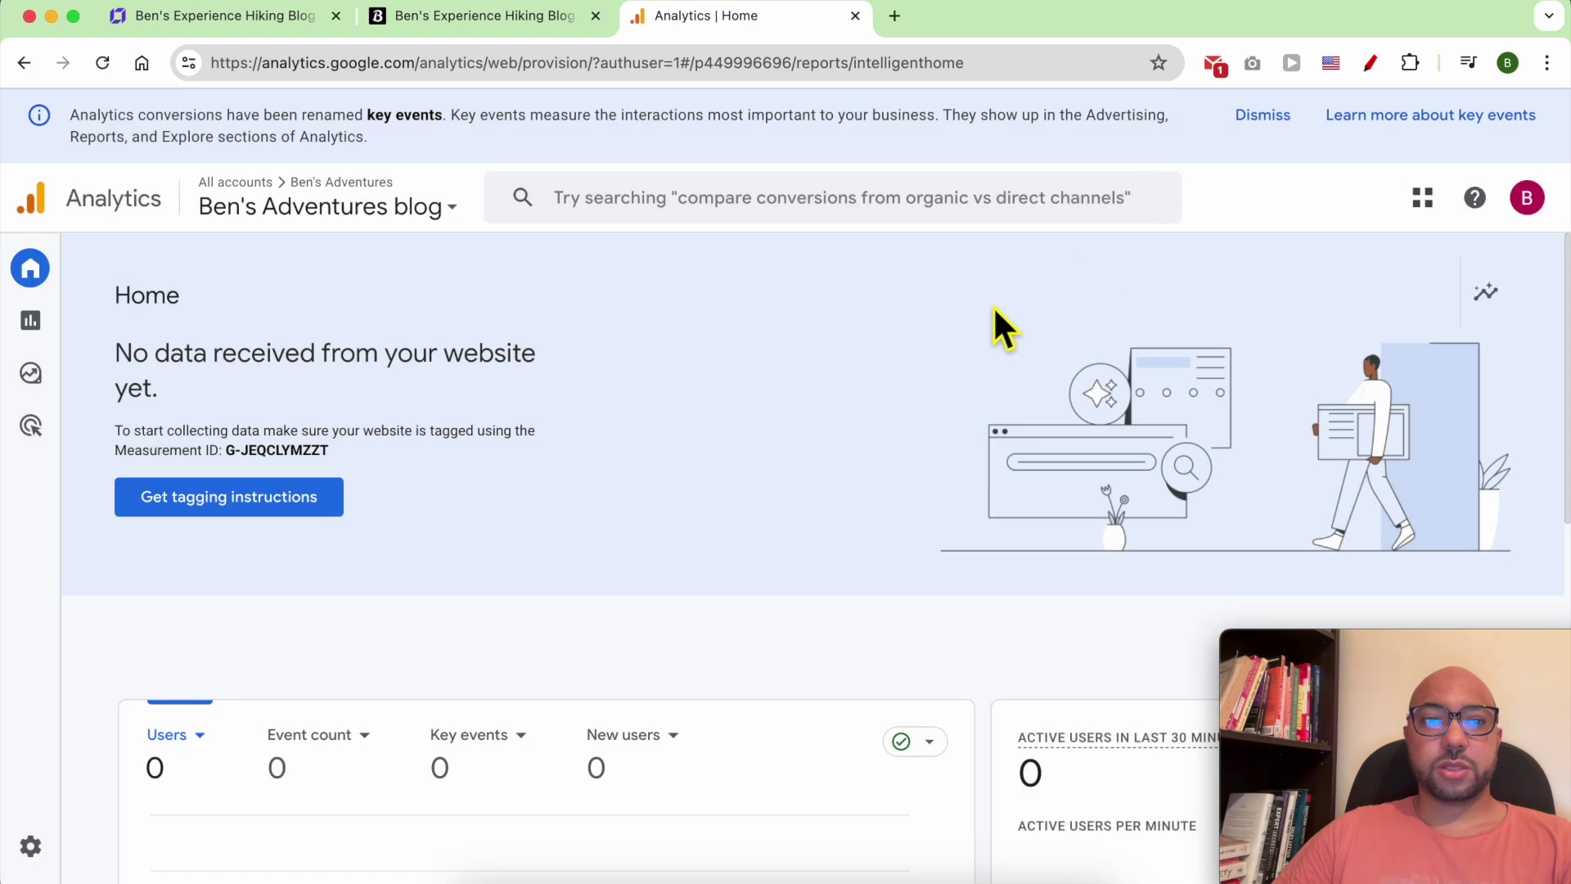
{"action": "left_click", "coordinate": [1256, 114]}
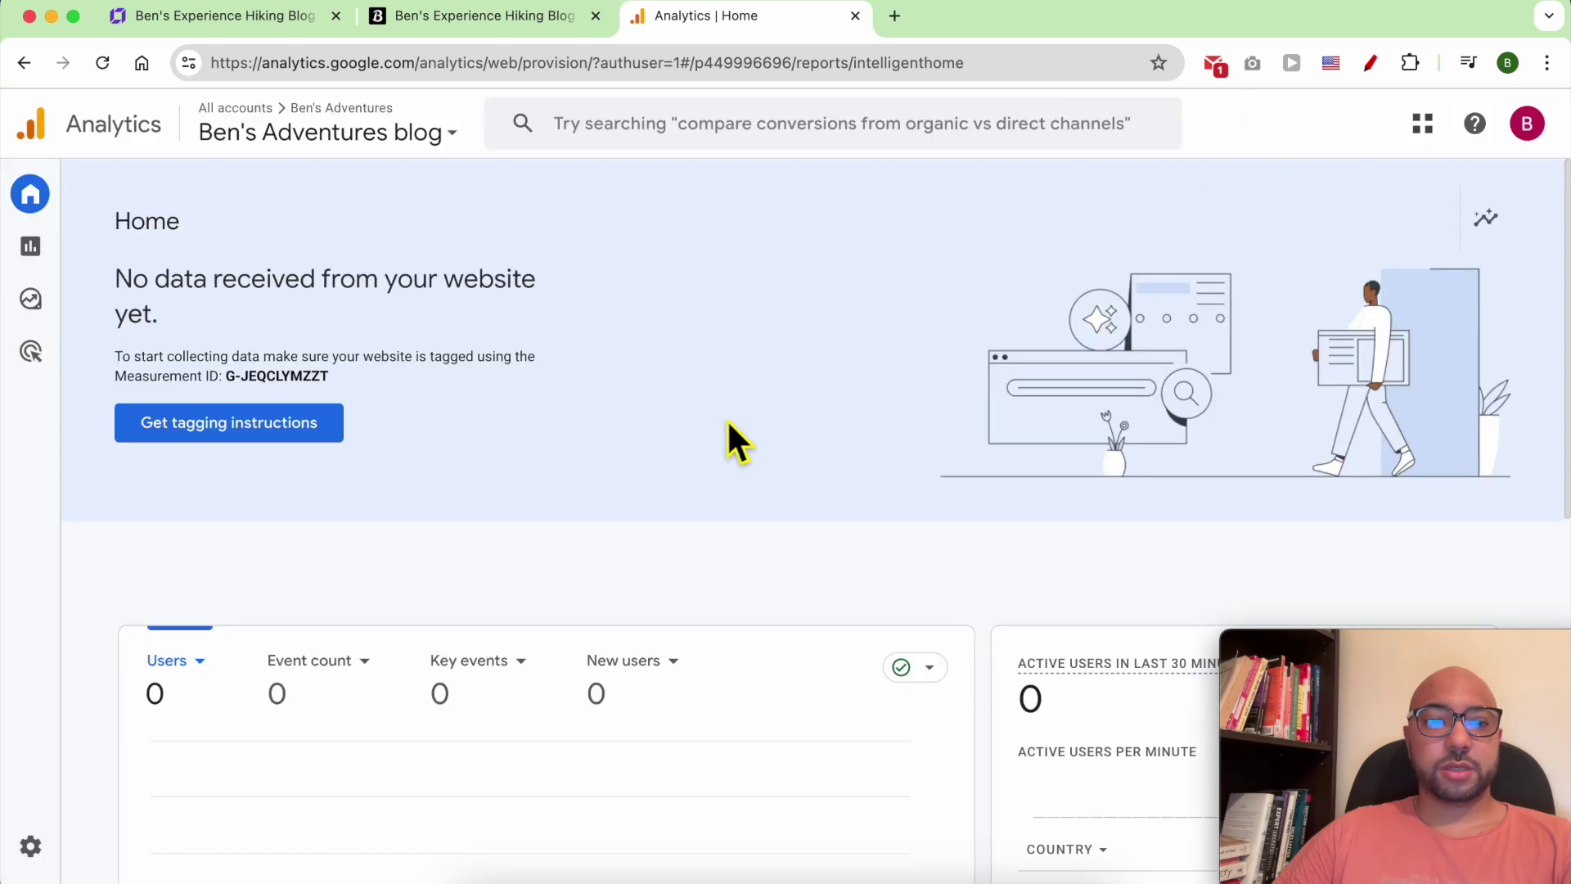
{"action": "scroll", "coordinate": [641, 540], "scroll_direction": "down", "scroll_amount": 5}
{"action": "scroll", "coordinate": [634, 532], "scroll_direction": "down", "scroll_amount": 2}
{"action": "scroll", "coordinate": [664, 419], "scroll_direction": "up", "scroll_amount": 5}
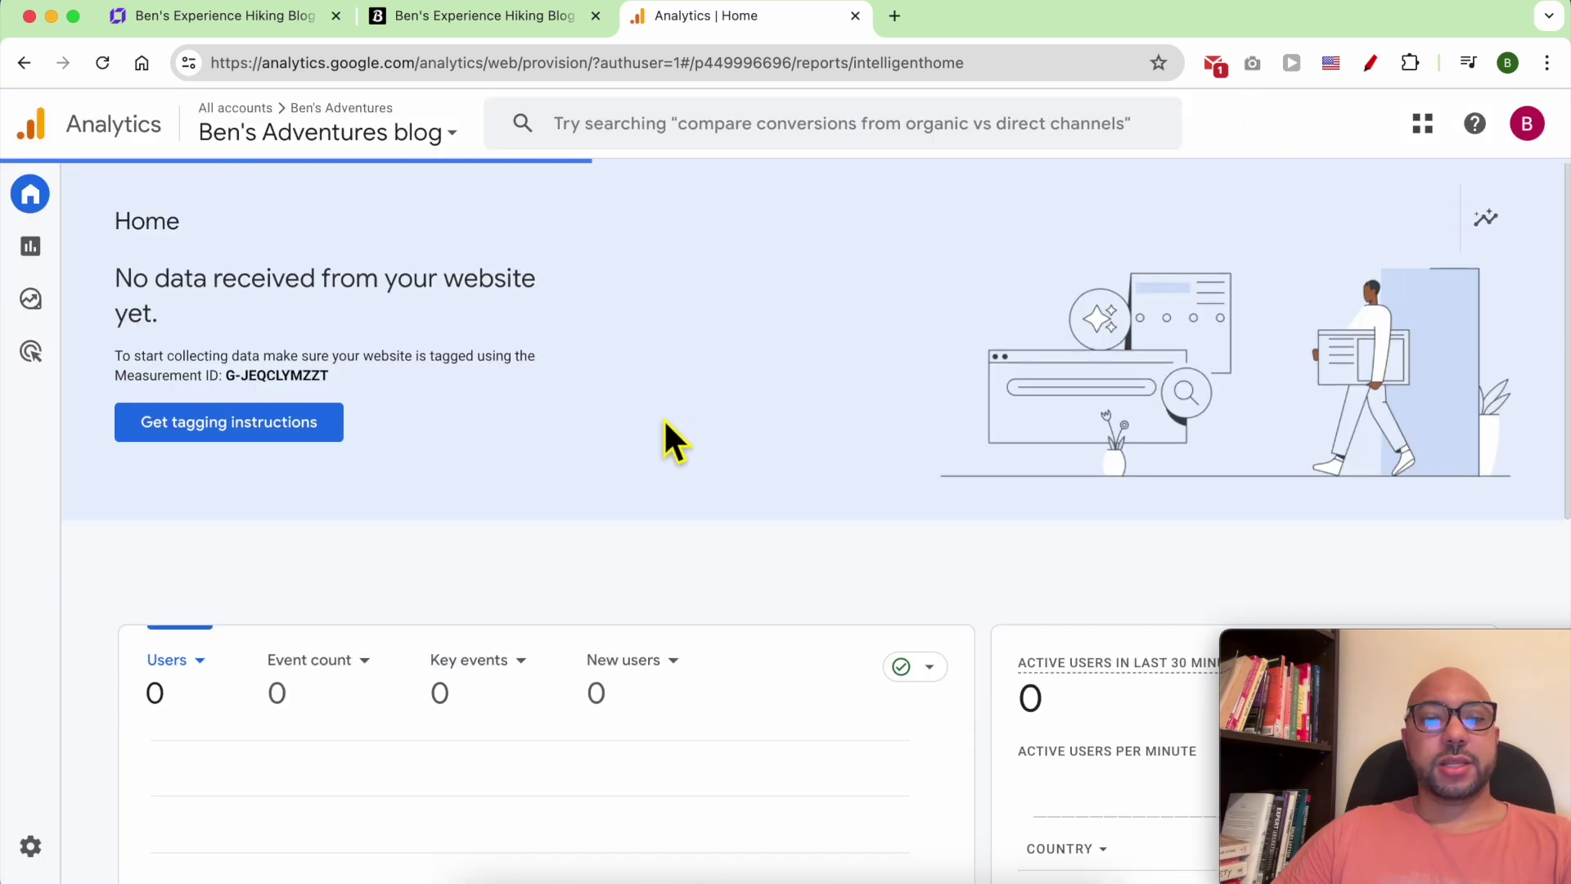
{"action": "scroll", "coordinate": [581, 490], "scroll_direction": "down", "scroll_amount": 4}
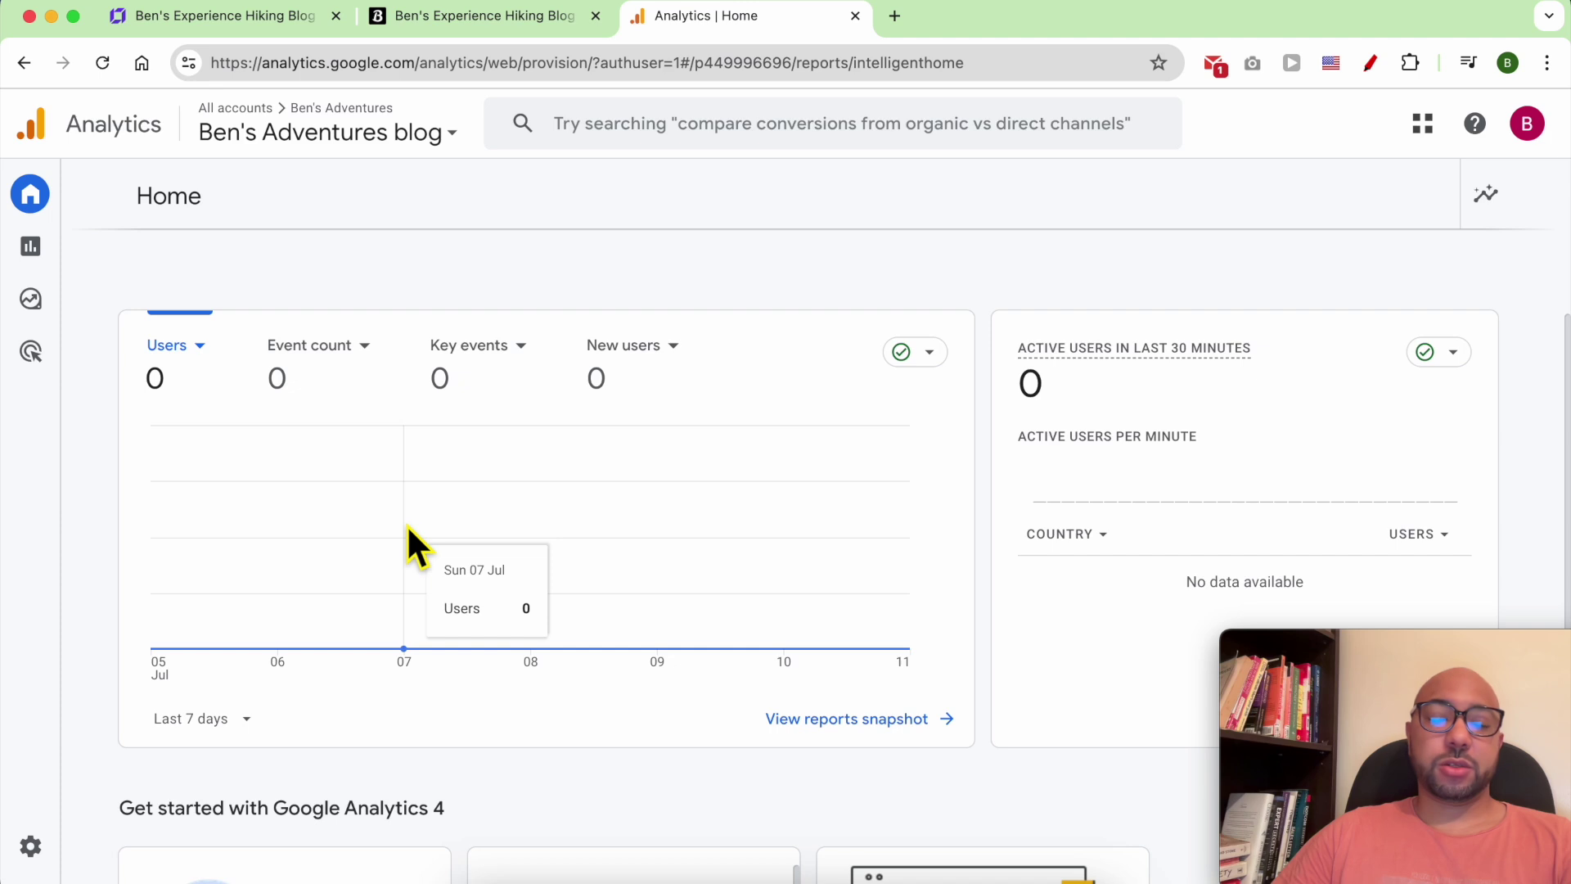